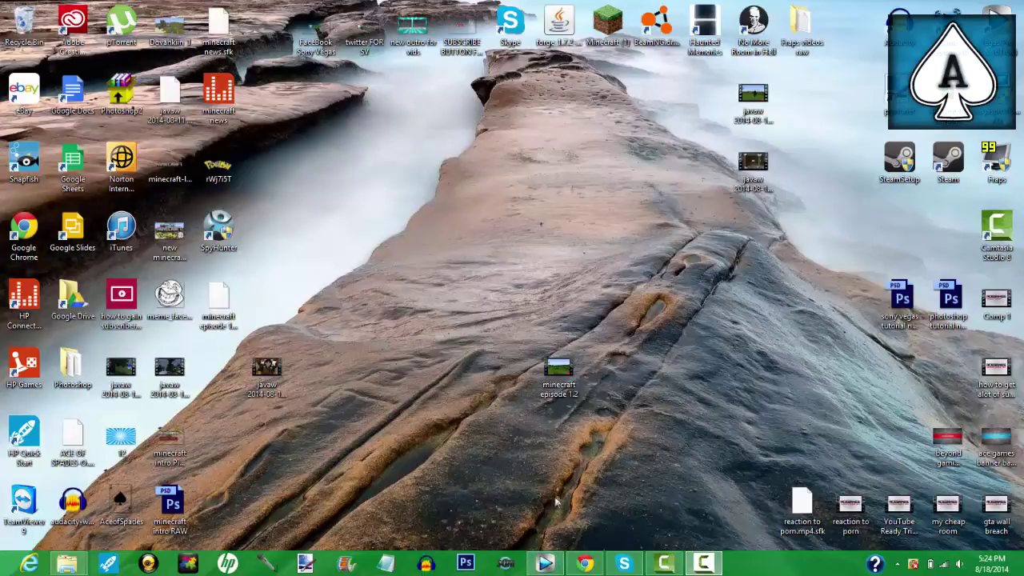
Restore the empty untitled Vegas Pro project window from the taskbar
click(547, 564)
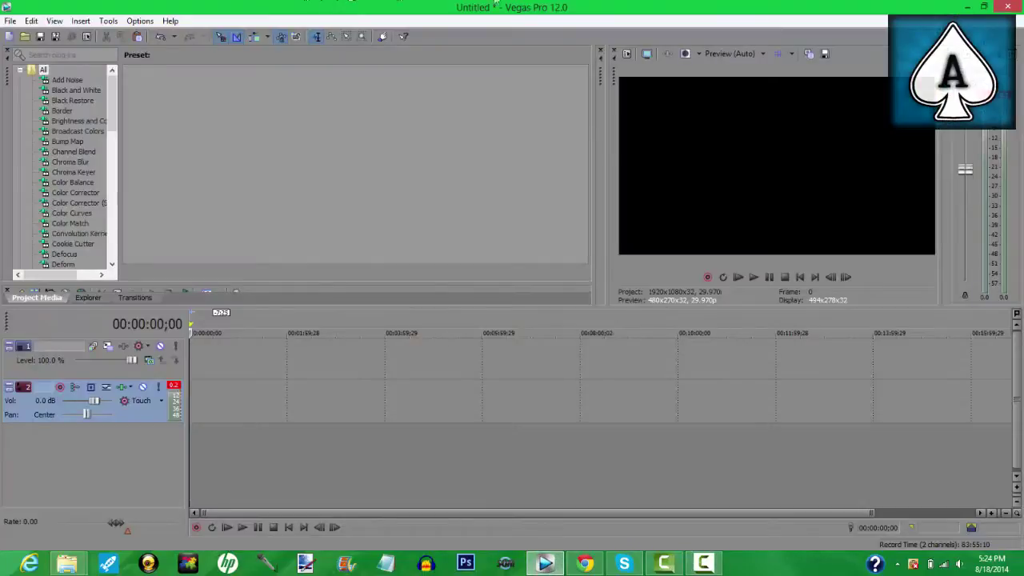
Drag 'minecraft episode 1.2' onto the timeline, keep project settings, and slide it to 0
click(984, 8)
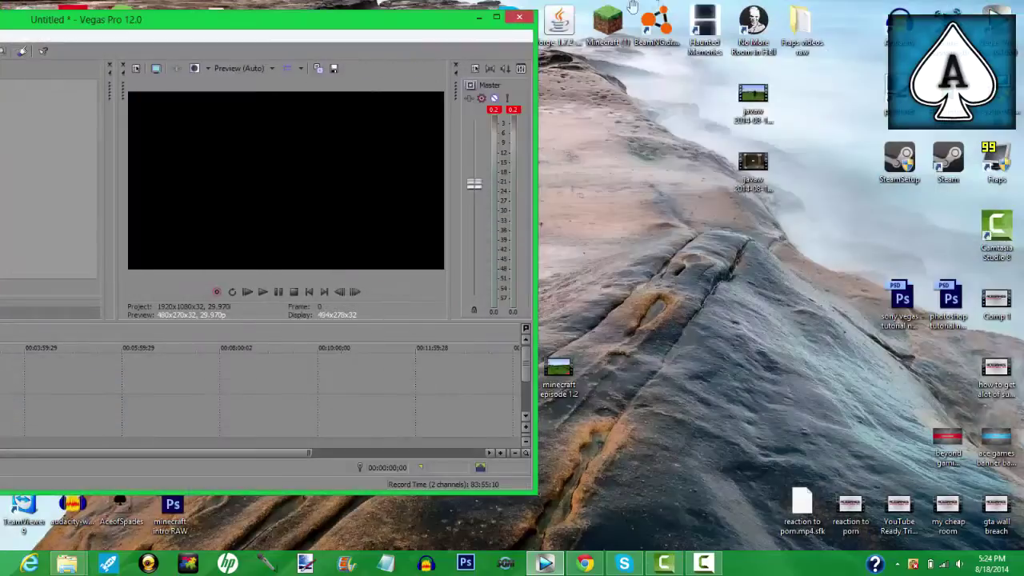
drag(558, 369, 48, 372)
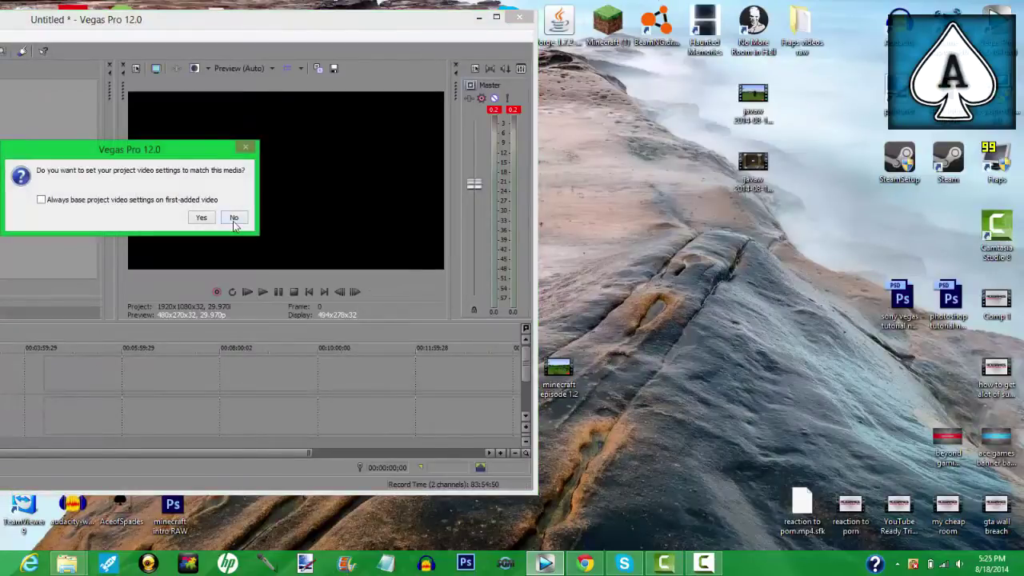
click(234, 219)
click(496, 16)
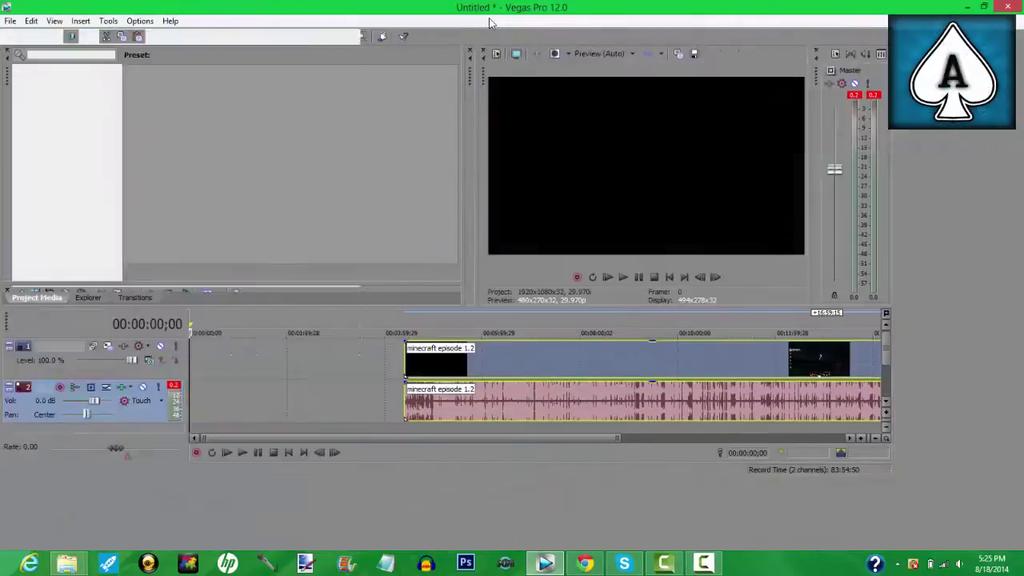
drag(488, 393, 273, 392)
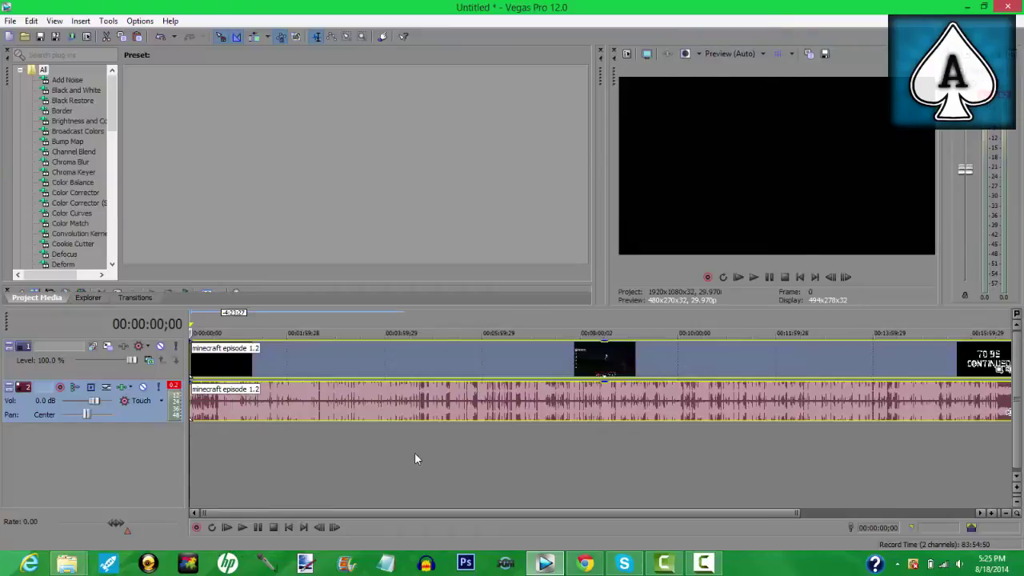
Split the minecraft clip at 00:03:54;01 and at 00:05:11;25
click(380, 432)
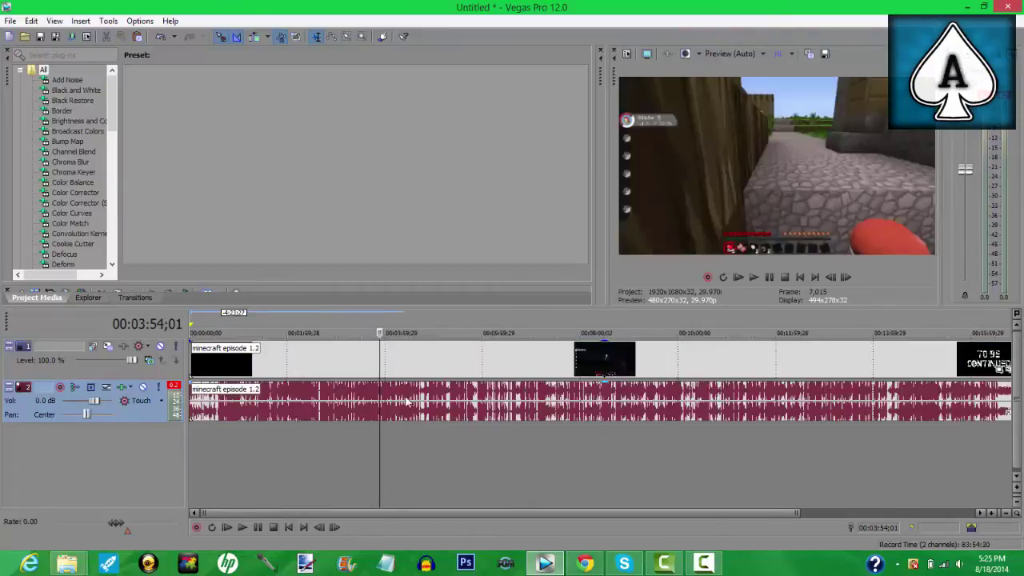
right_click(381, 360)
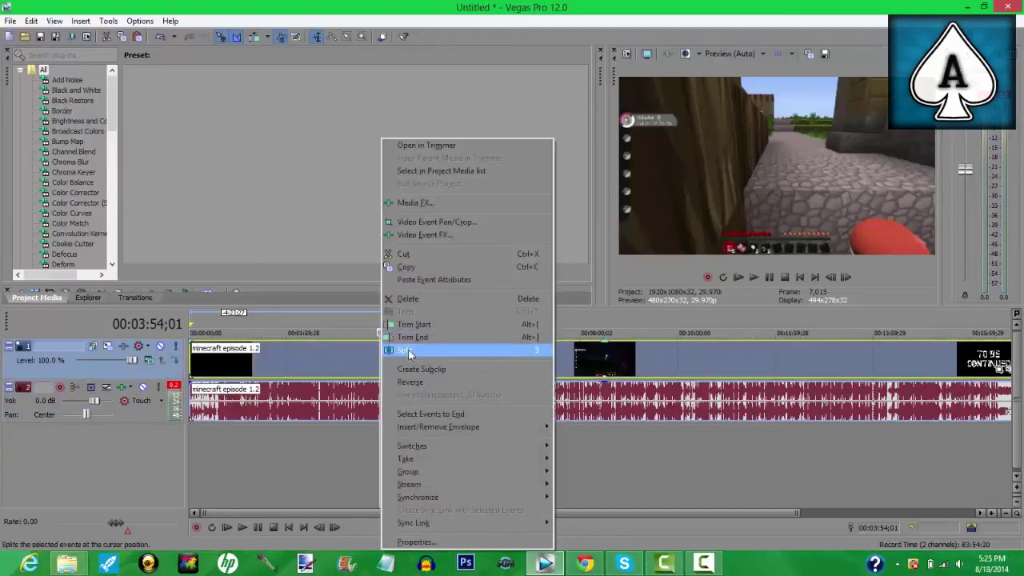
click(405, 350)
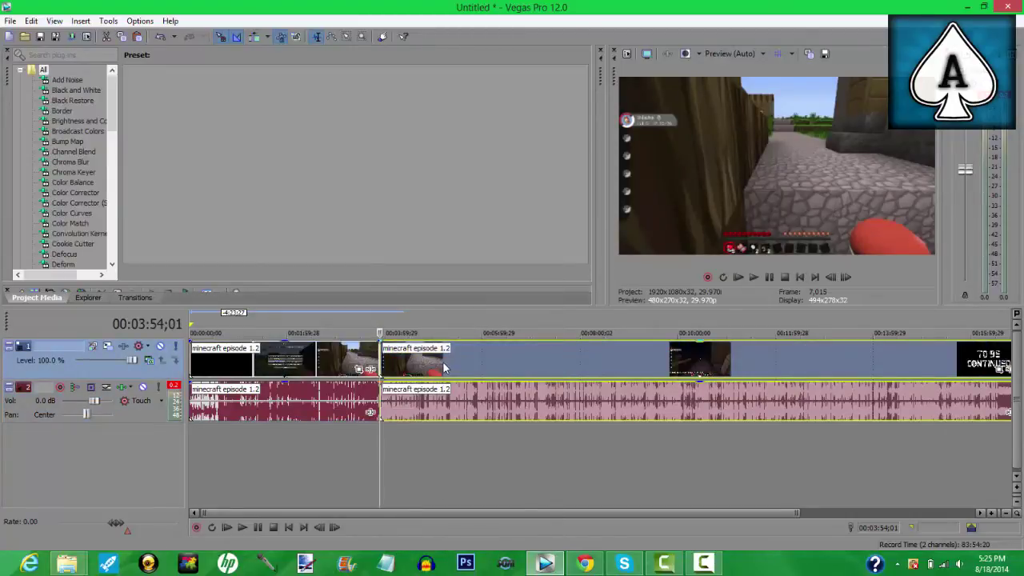
click(445, 367)
right_click(445, 360)
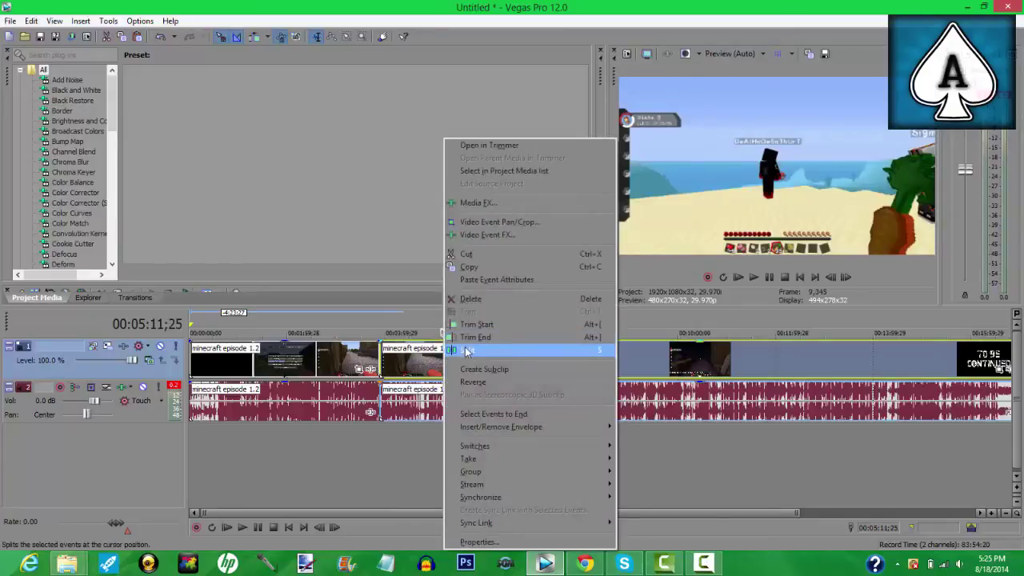
click(465, 352)
Move the last piece far right and nudge the middle piece right, leaving gaps
drag(471, 372, 622, 372)
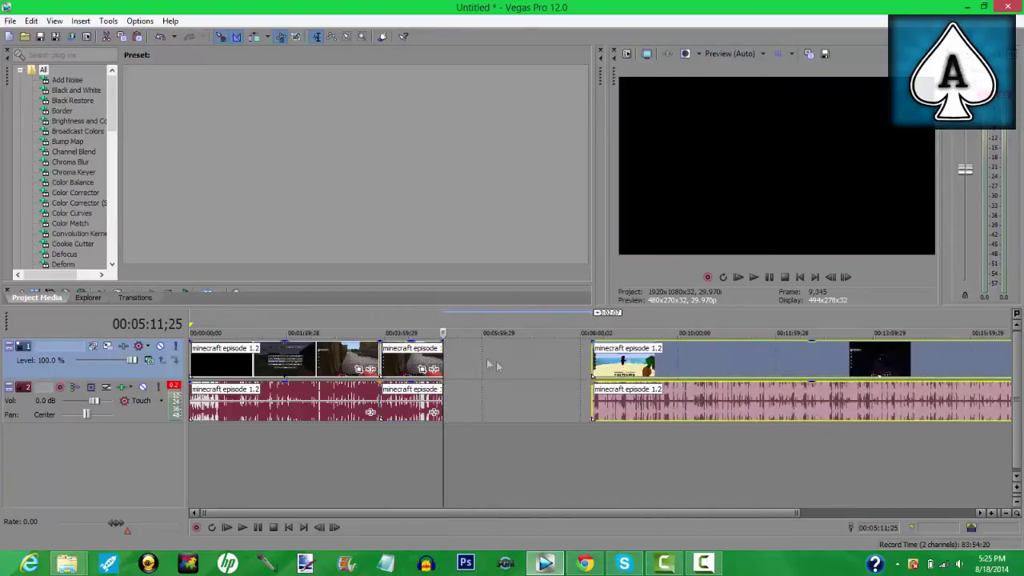
drag(418, 365, 444, 368)
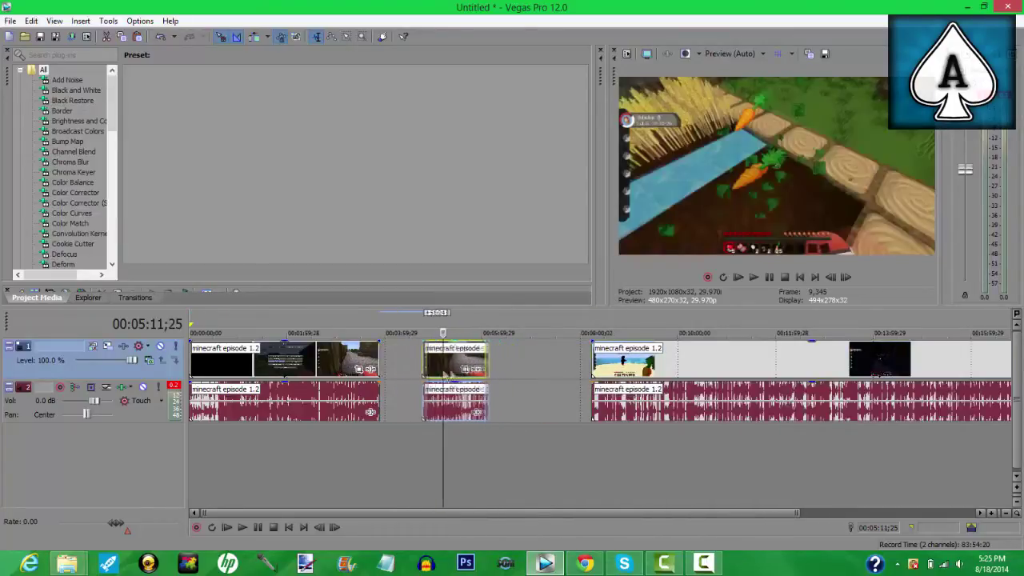
click(404, 441)
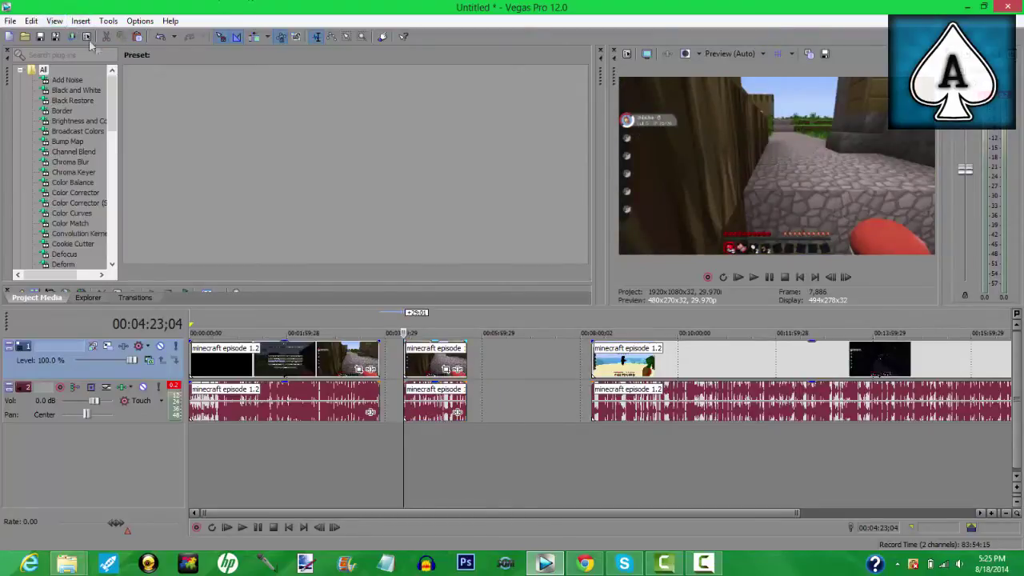
click(54, 22)
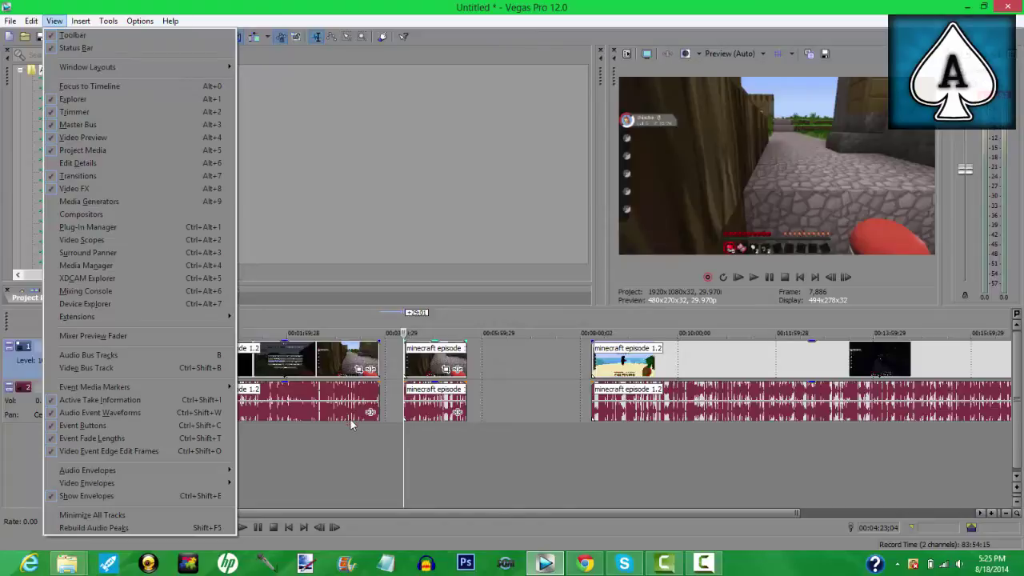
click(396, 412)
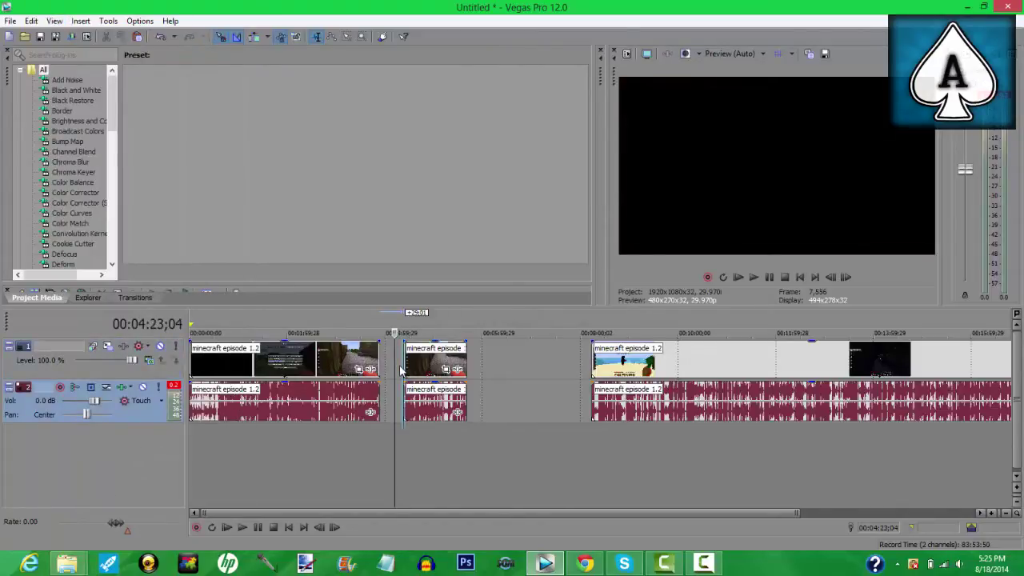
click(402, 370)
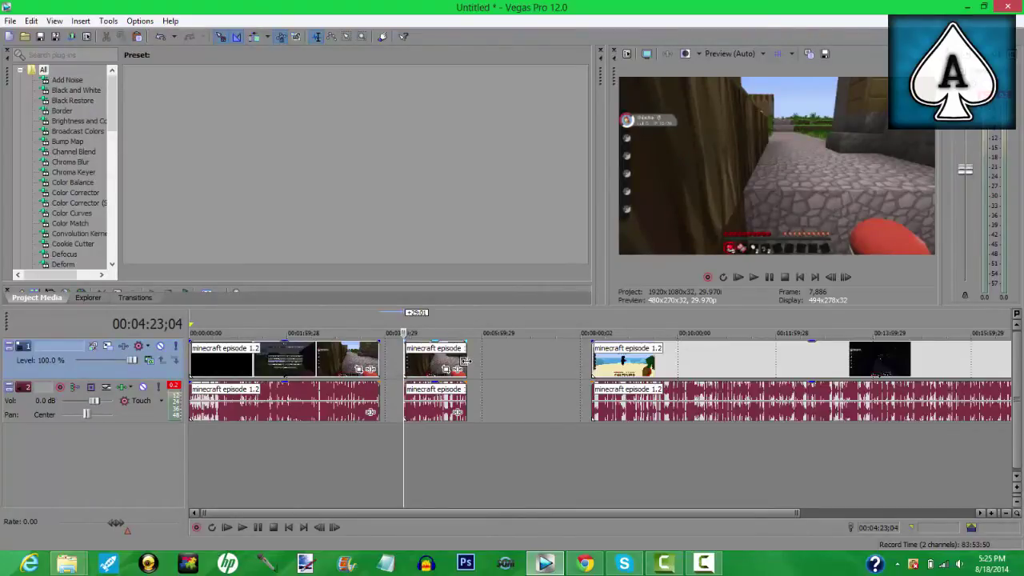
Ctrl-drag the middle piece's right edge to stretch it longer, and preview it
key(ctrl)
mouse_move(465, 360)
mouse_down()
mouse_move(585, 389)
mouse_move(419, 391)
mouse_move(544, 391)
mouse_up()
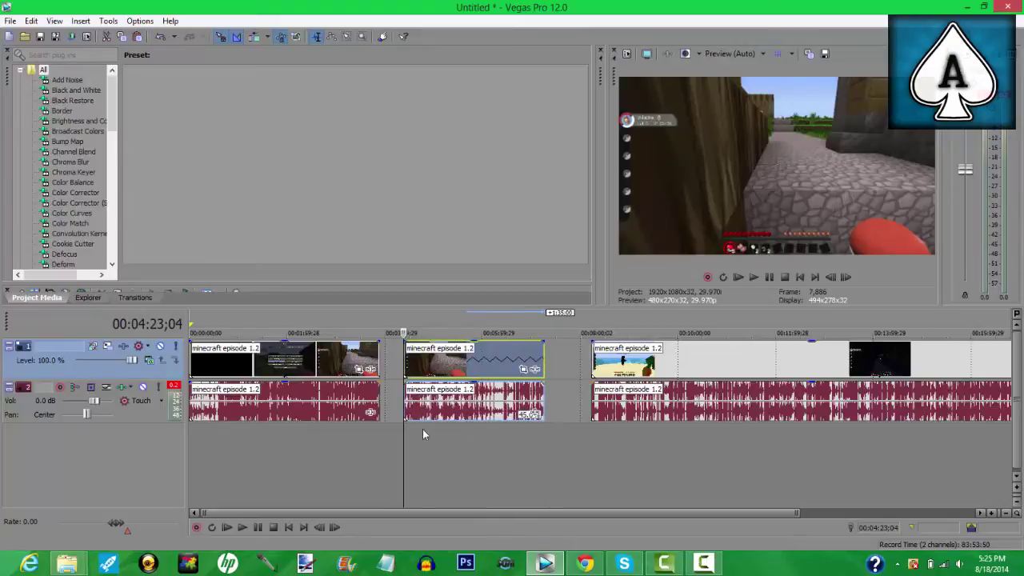
key(space)
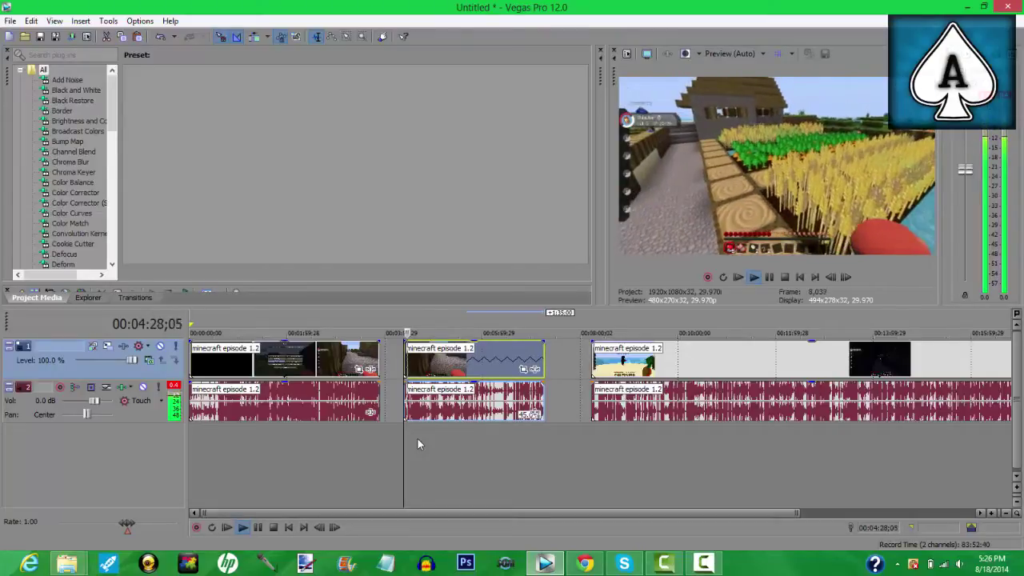
key(space)
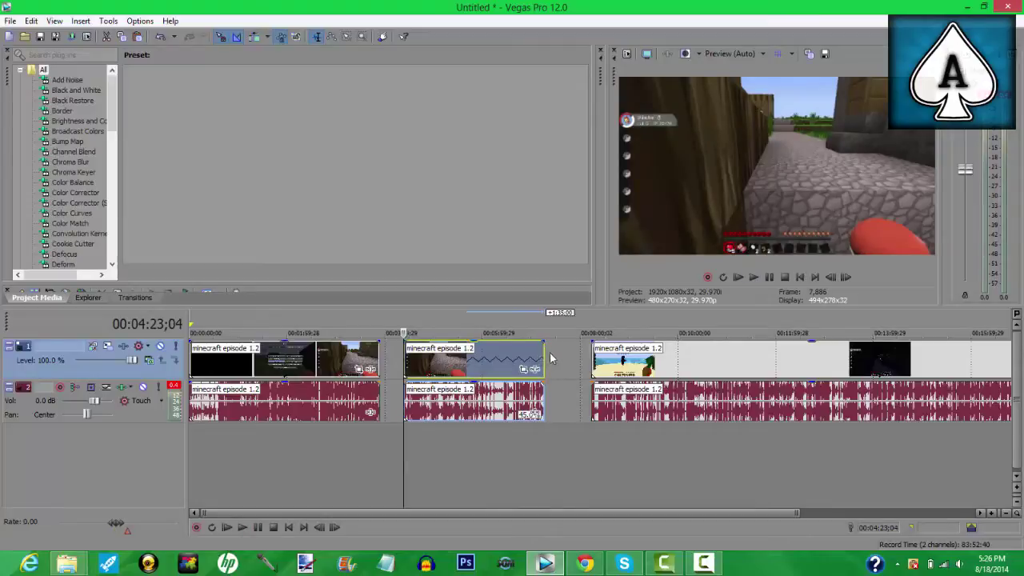
Ctrl-drag the middle piece to about half length and preview the faster playback
drag(543, 361, 432, 370)
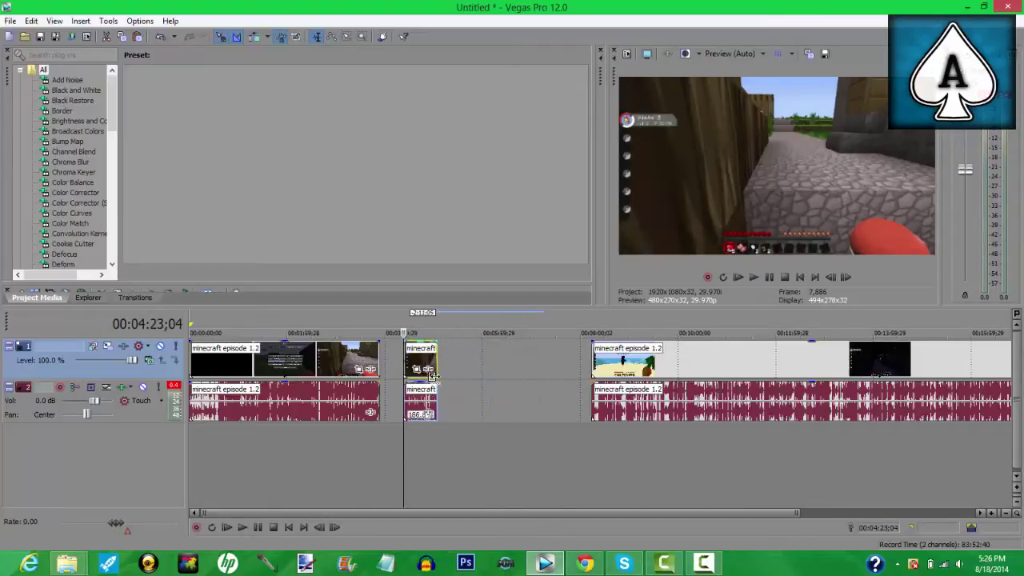
key(space)
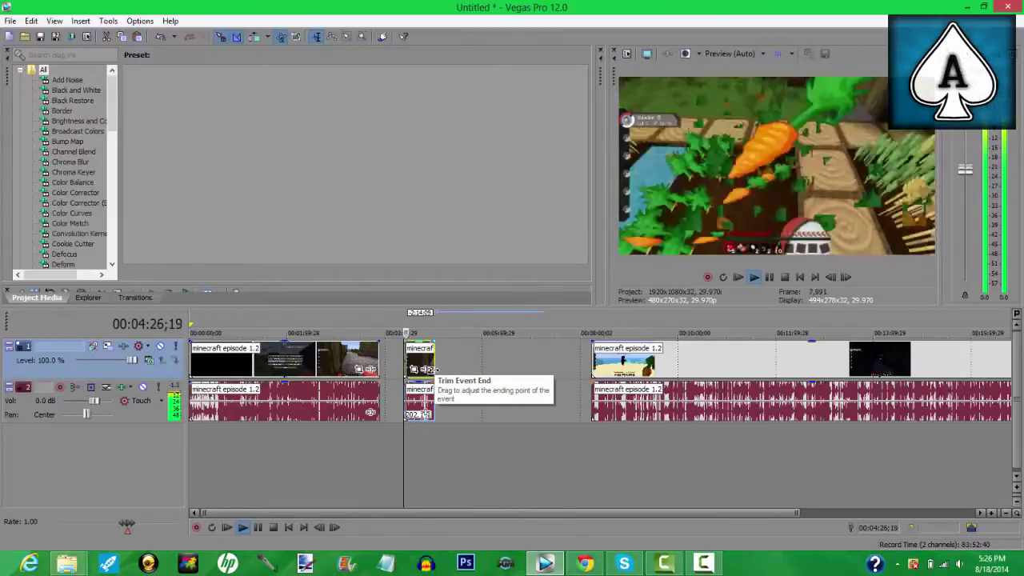
key(space)
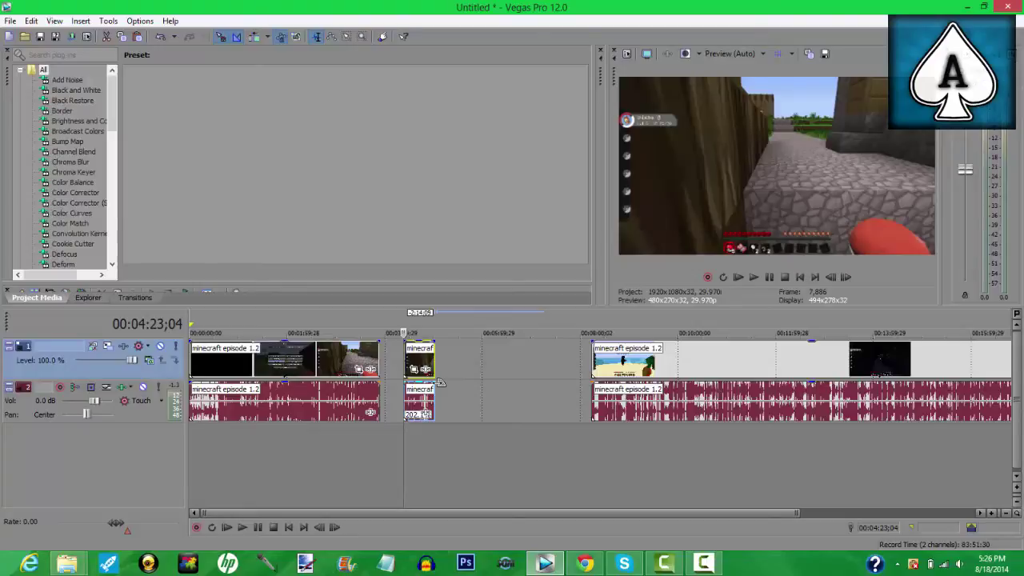
Re-stretch the middle piece, lock its audio pitch to the stretch (-9.767), and play it
drag(437, 384, 514, 372)
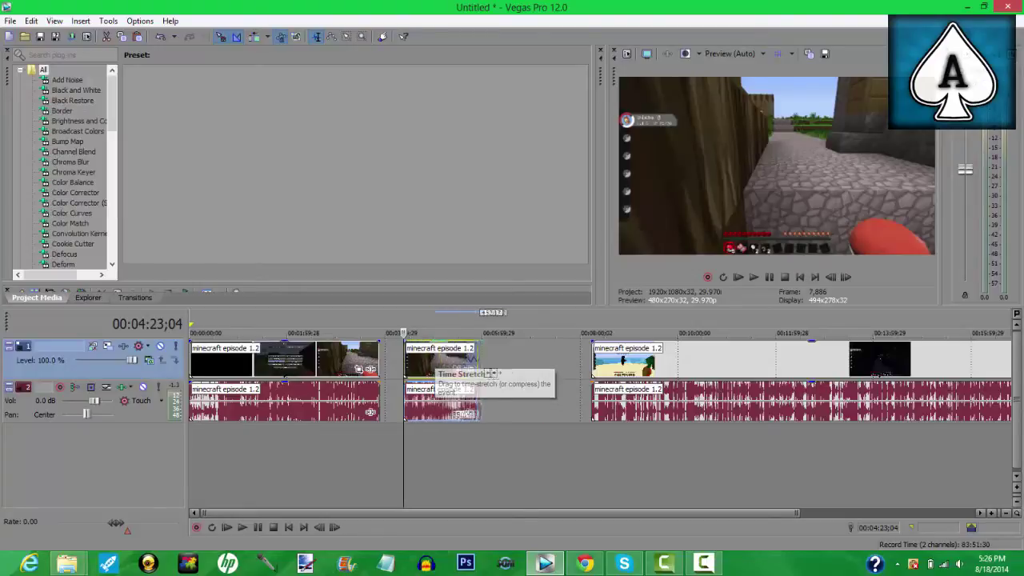
right_click(429, 406)
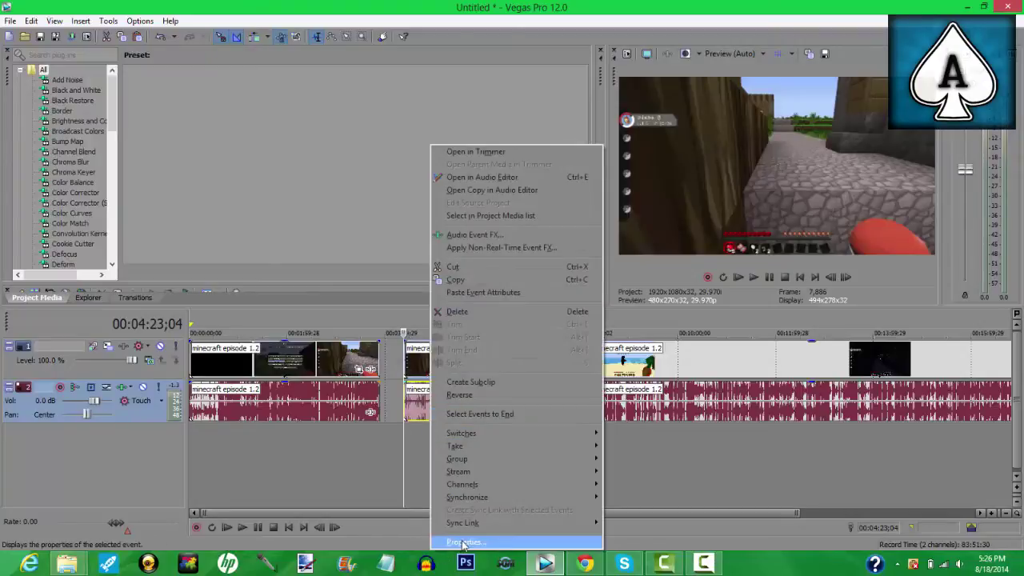
click(462, 542)
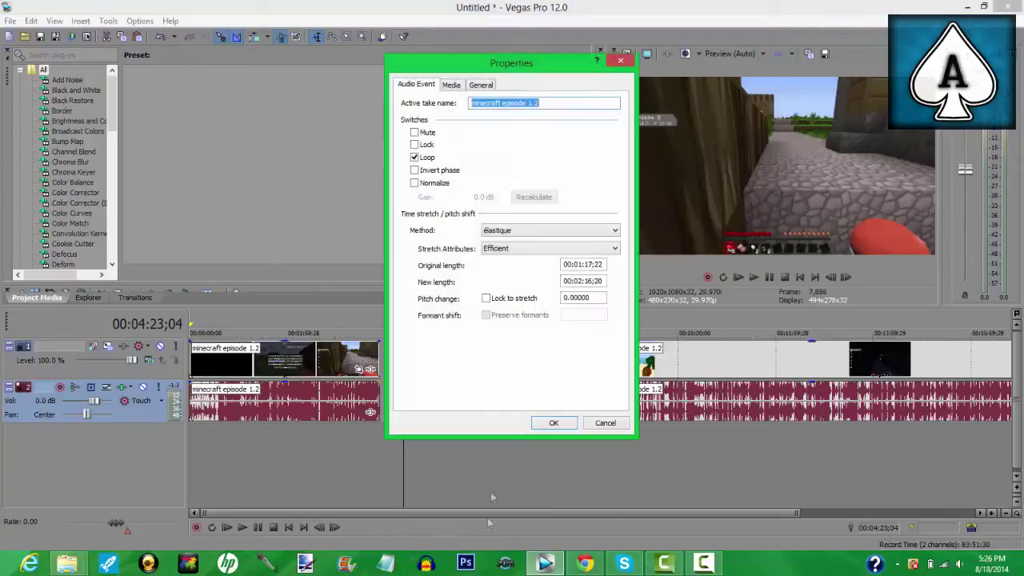
click(493, 298)
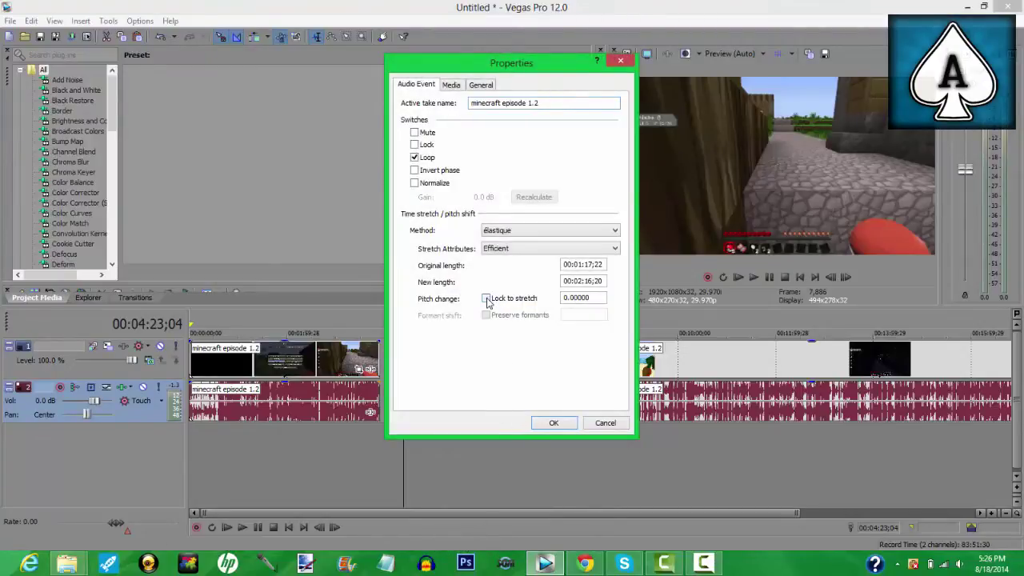
click(552, 422)
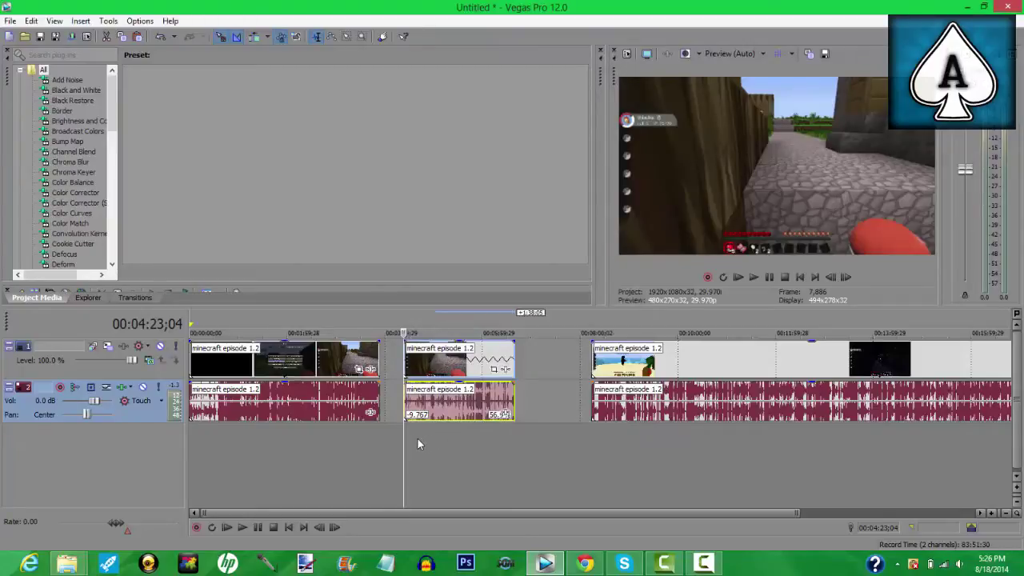
click(417, 438)
key(space)
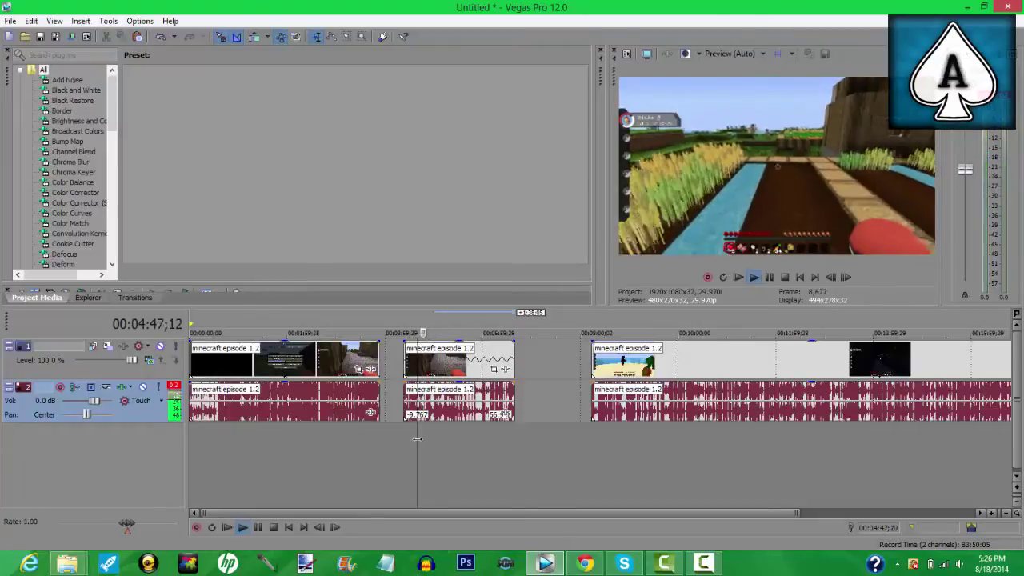
Trim the end of the middle clip shorter and preview it
key(space)
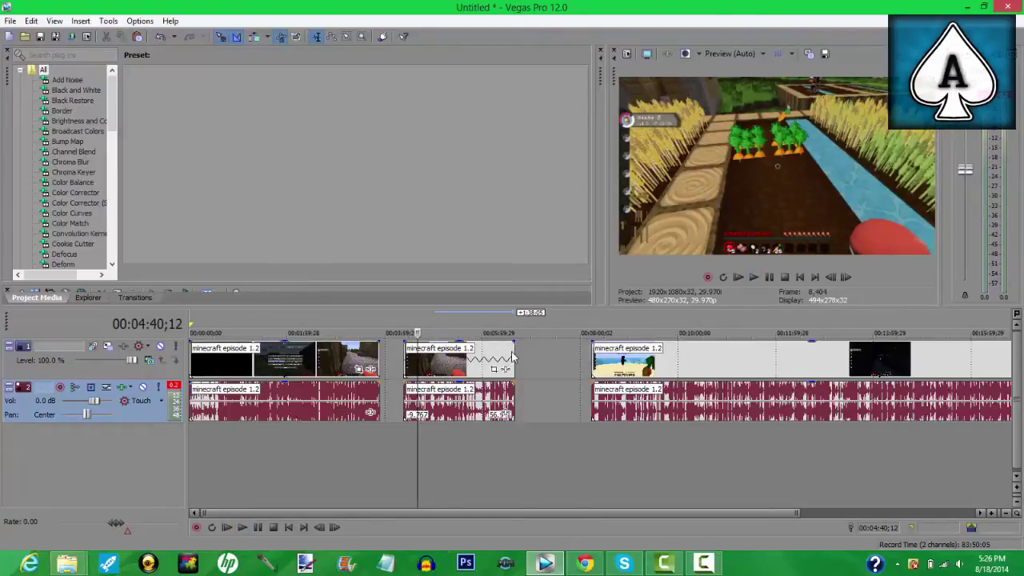
drag(512, 354, 422, 364)
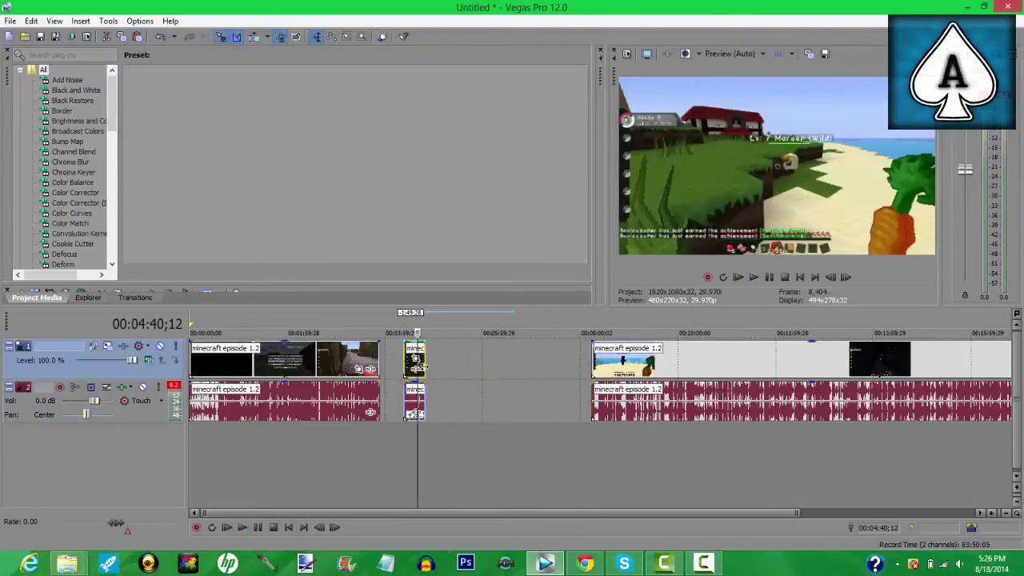
key(space)
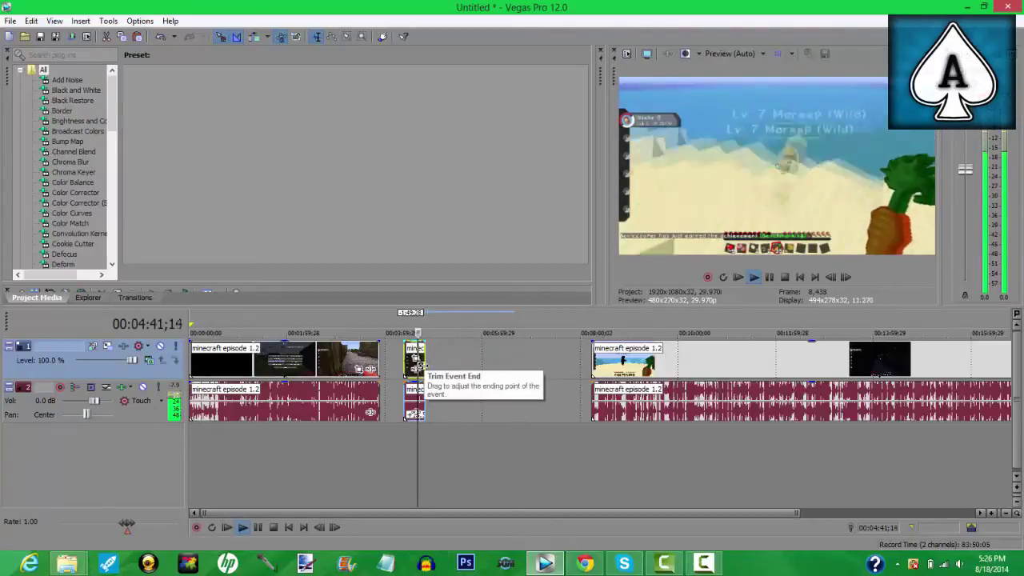
key(space)
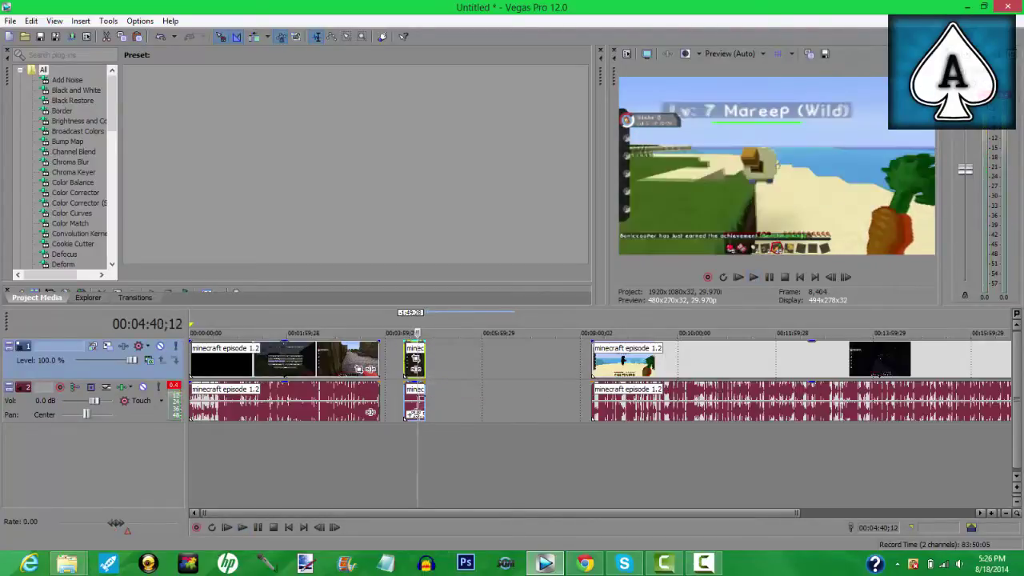
Undo the recent edits until the clip returns to its unstretched length
click(31, 21)
click(36, 35)
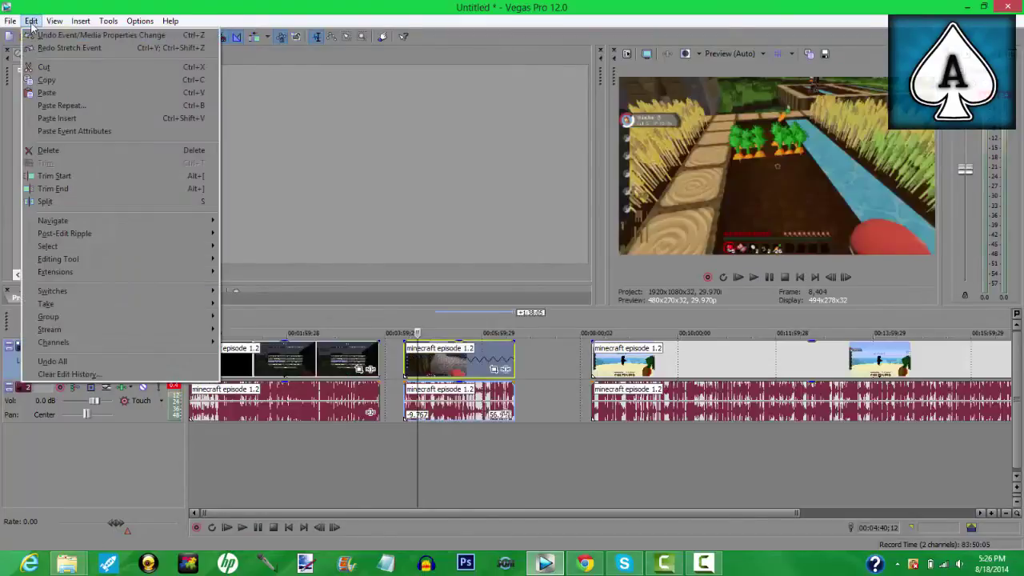
click(42, 35)
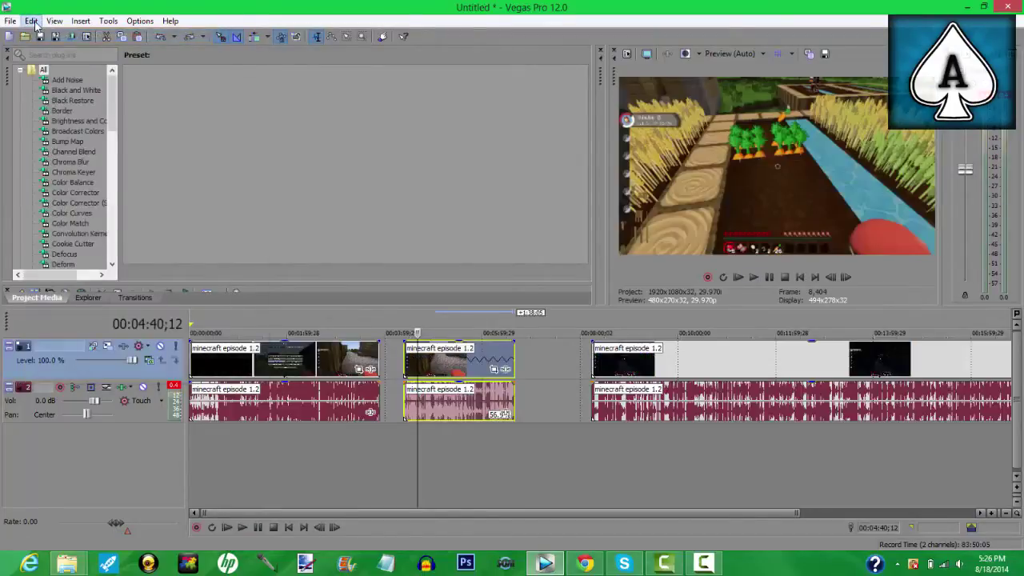
click(31, 21)
click(30, 22)
mouse_move(10, 20)
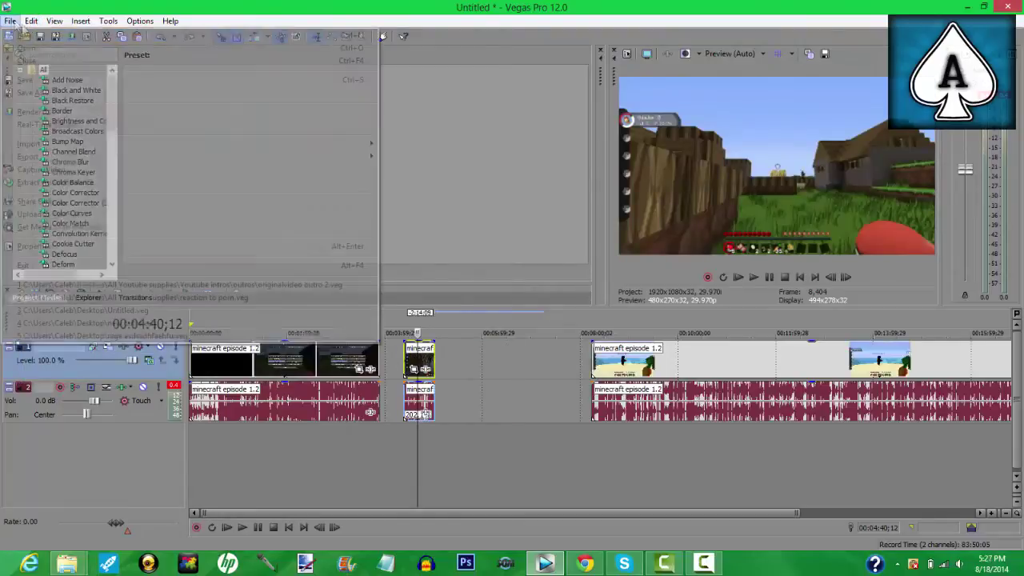
Start a new default project without saving the old one, and restore the window down
click(16, 36)
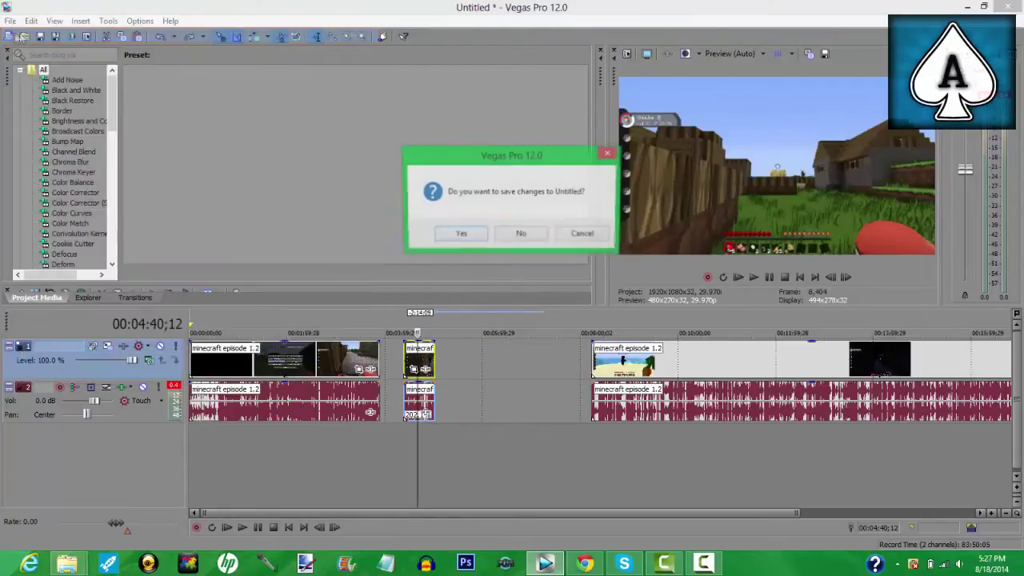
click(497, 236)
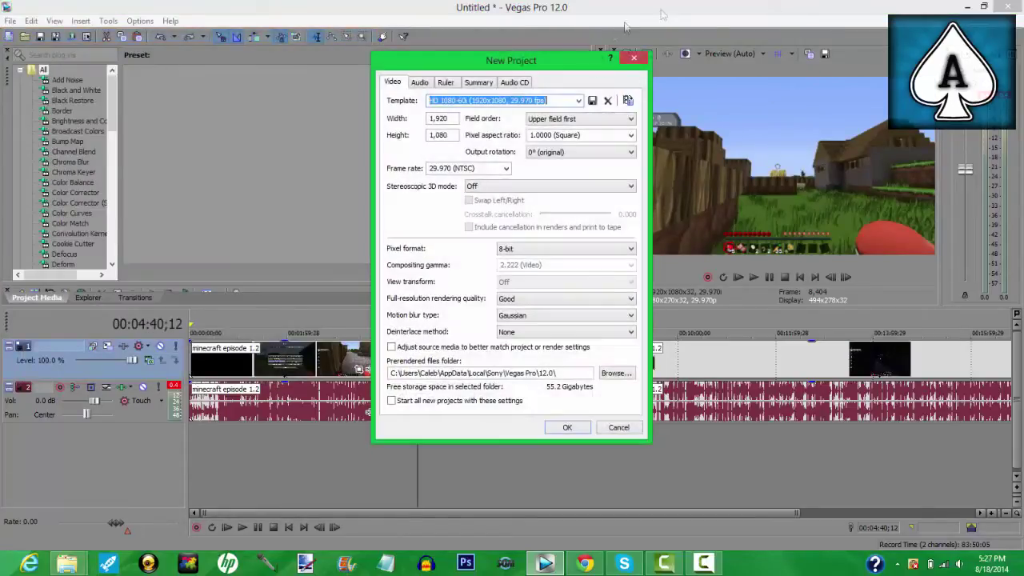
click(562, 426)
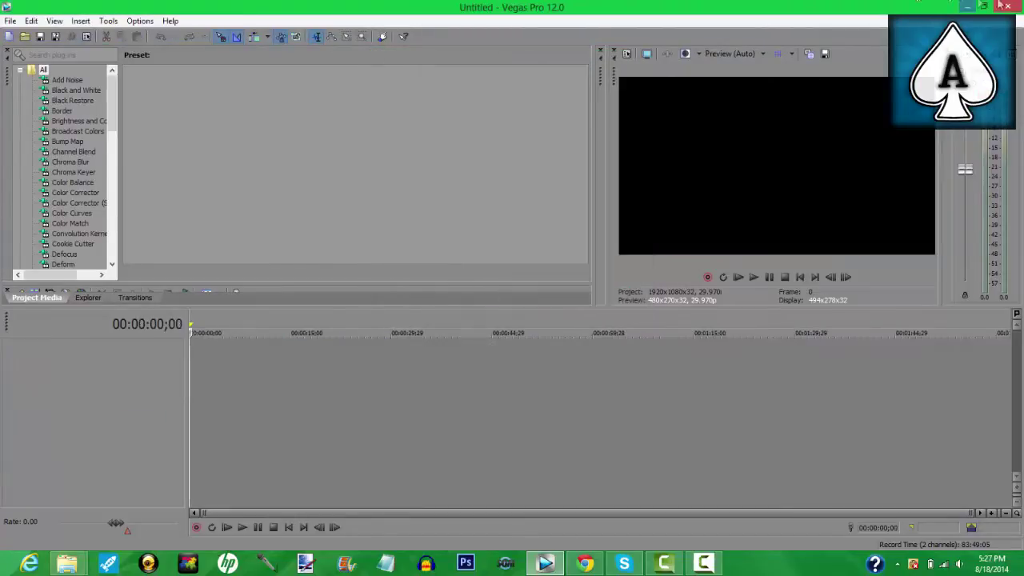
click(983, 7)
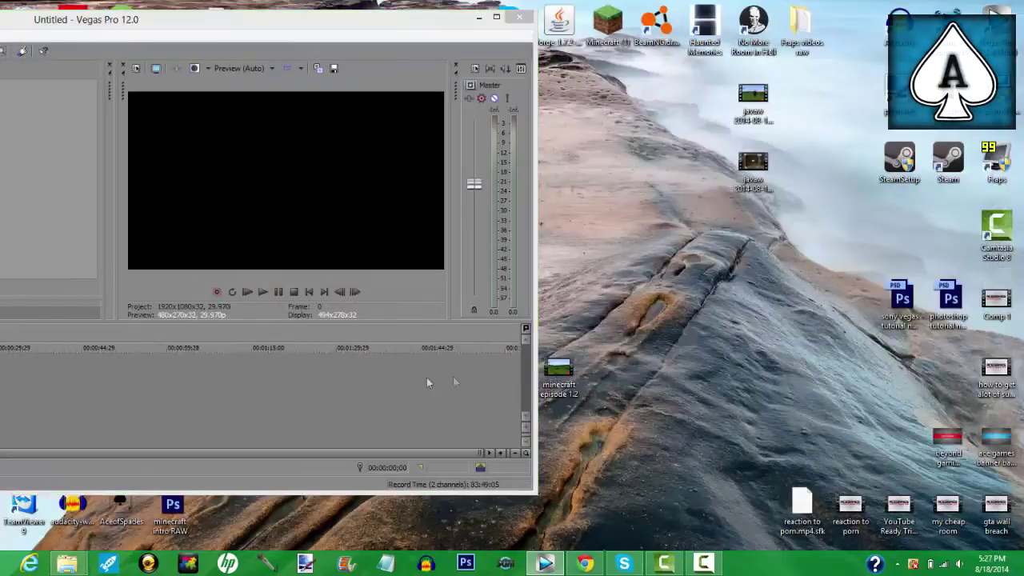
Add minecraft episode 1.2 to the new timeline, nudge it left, and set the playhead at 02:25;20
drag(76, 370, 77, 370)
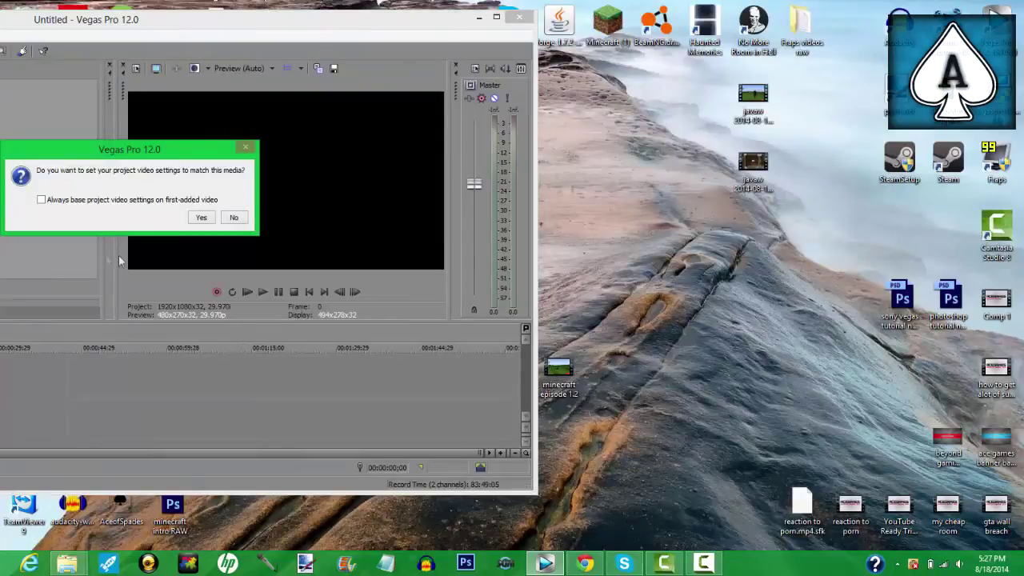
click(234, 217)
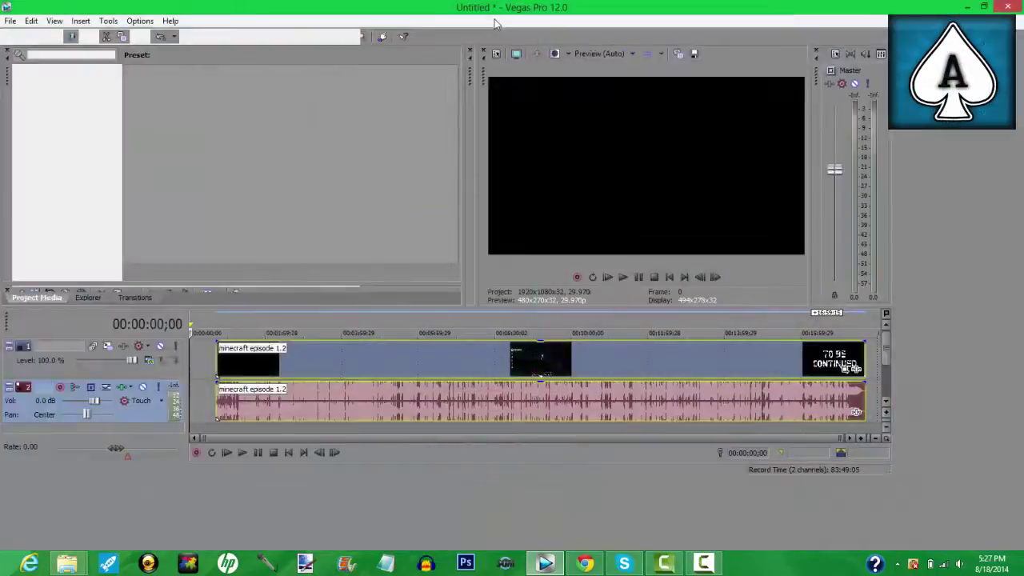
click(496, 17)
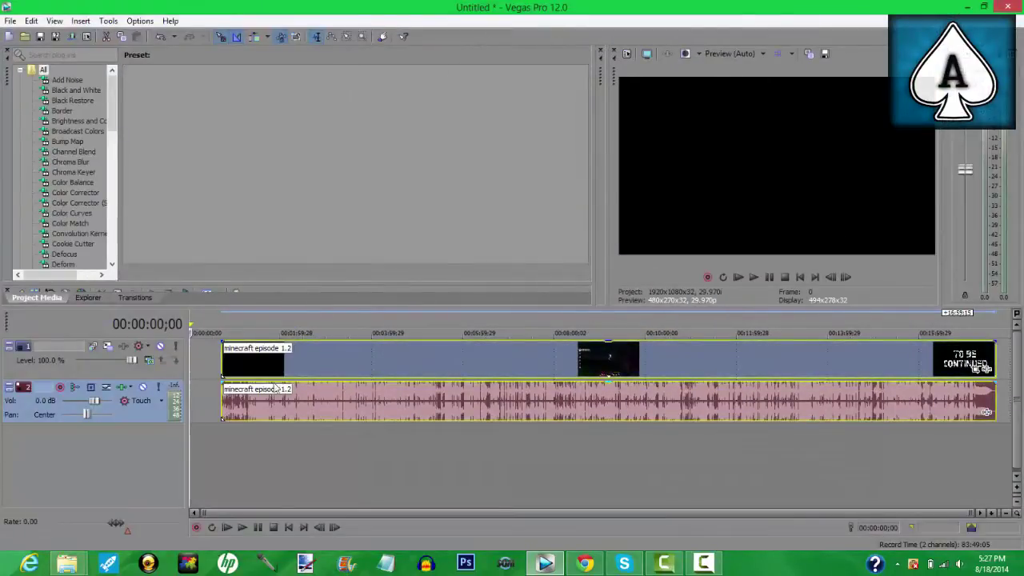
drag(281, 366, 270, 368)
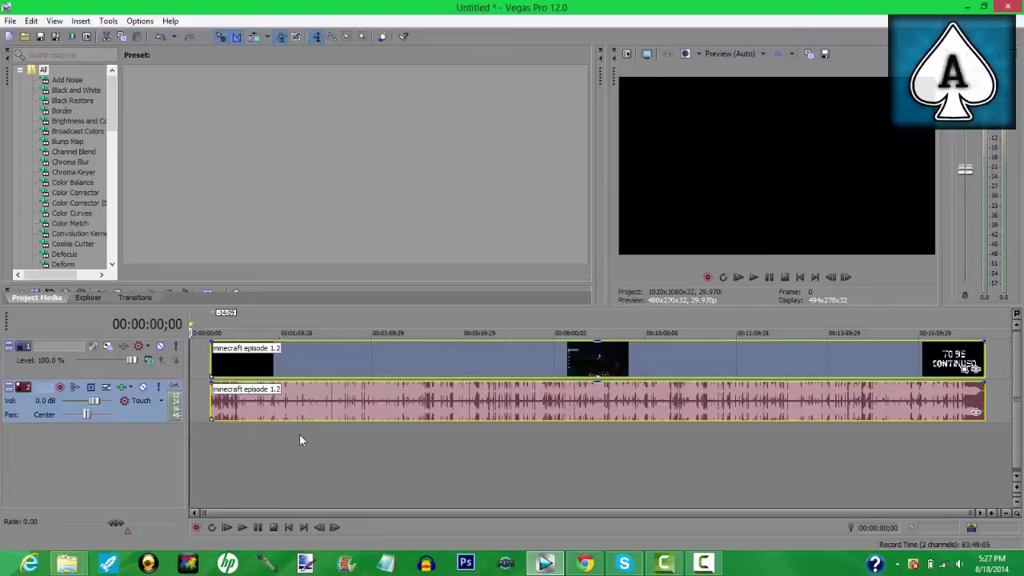
click(300, 400)
Split the clip at 02:25;20 and again at 03:21;08
right_click(301, 368)
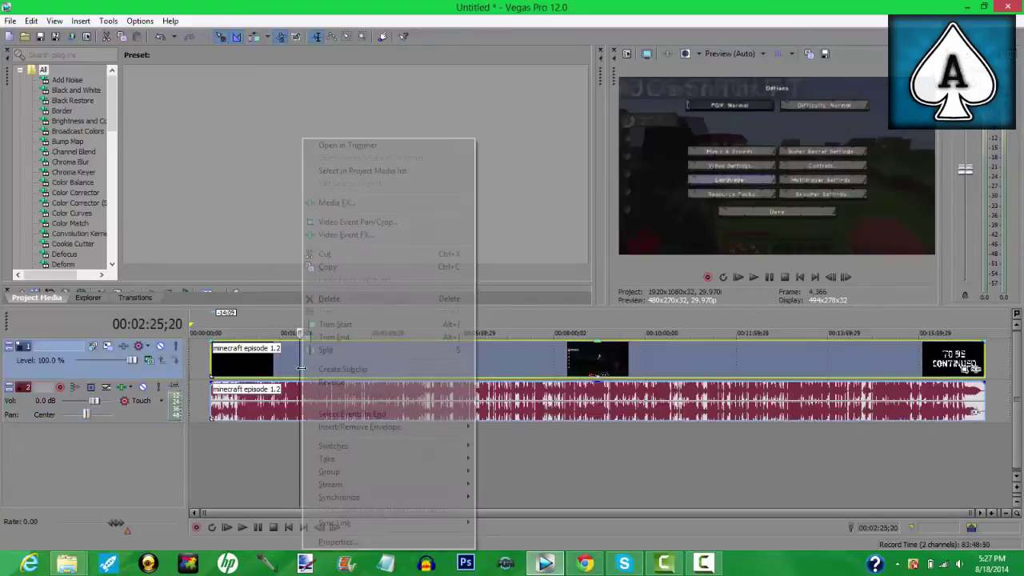
click(336, 350)
click(343, 364)
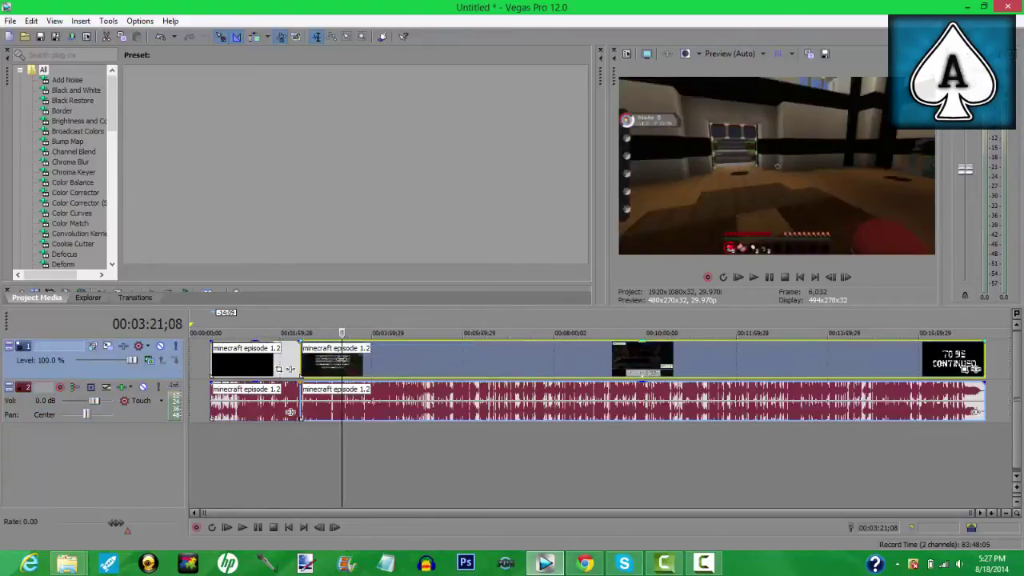
right_click(344, 364)
click(362, 352)
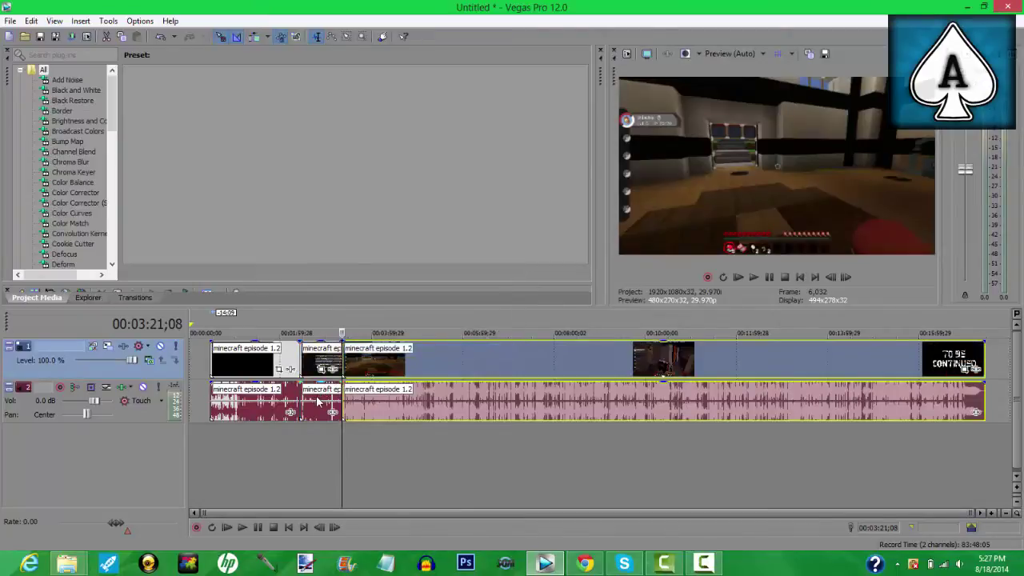
Copy the middle audio piece and paste it onto a newly inserted audio track
right_click(318, 399)
click(344, 280)
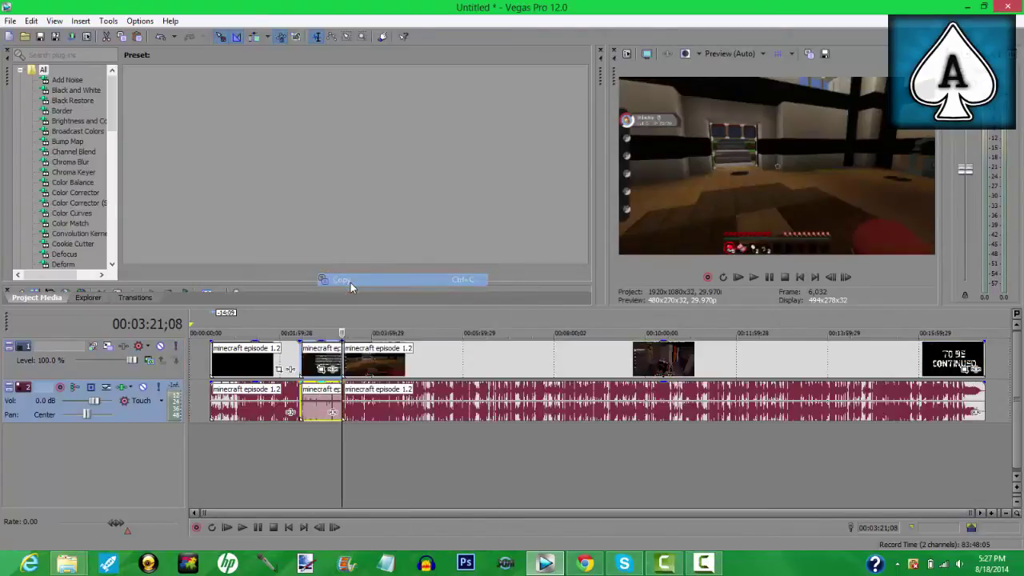
right_click(312, 440)
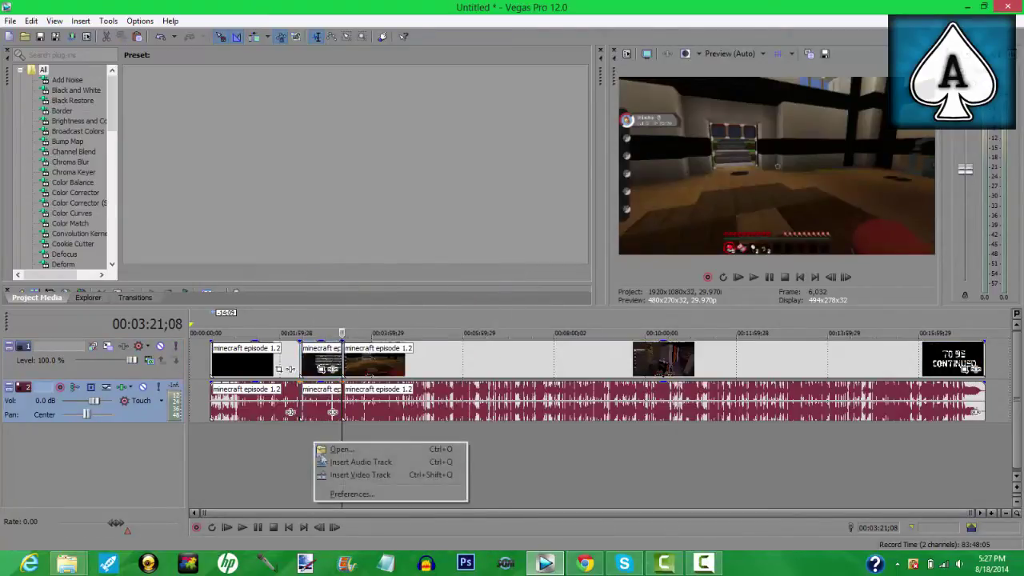
click(328, 462)
right_click(308, 453)
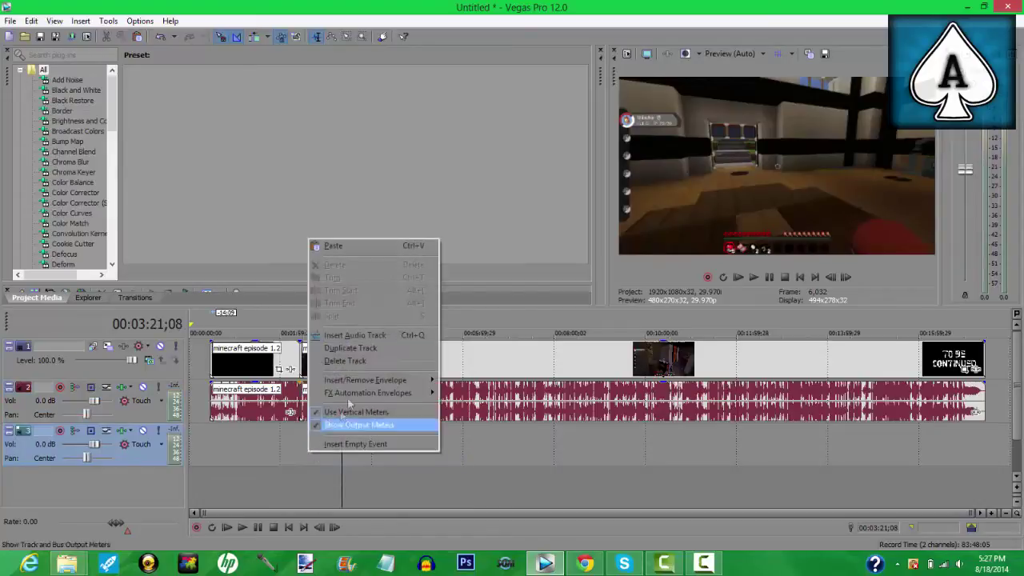
click(345, 246)
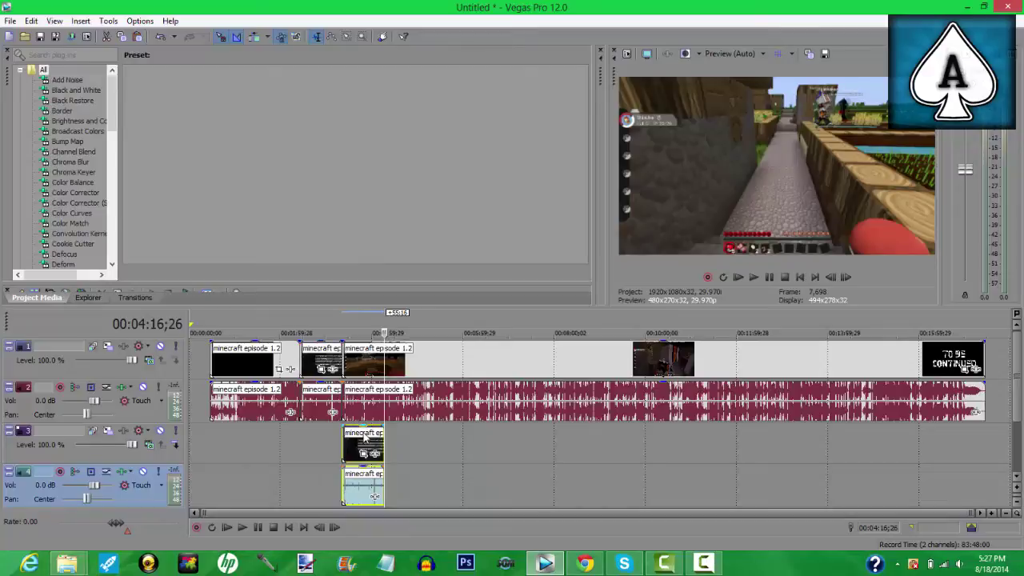
Align the pasted copy under the middle clip, delete the extra video track, and shift later clips right
drag(364, 436, 322, 443)
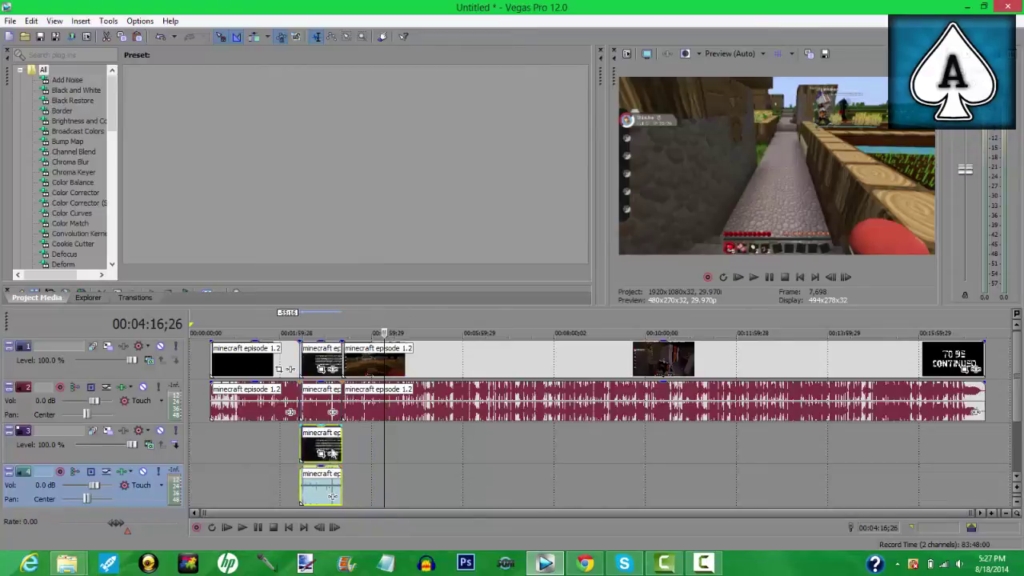
right_click(107, 456)
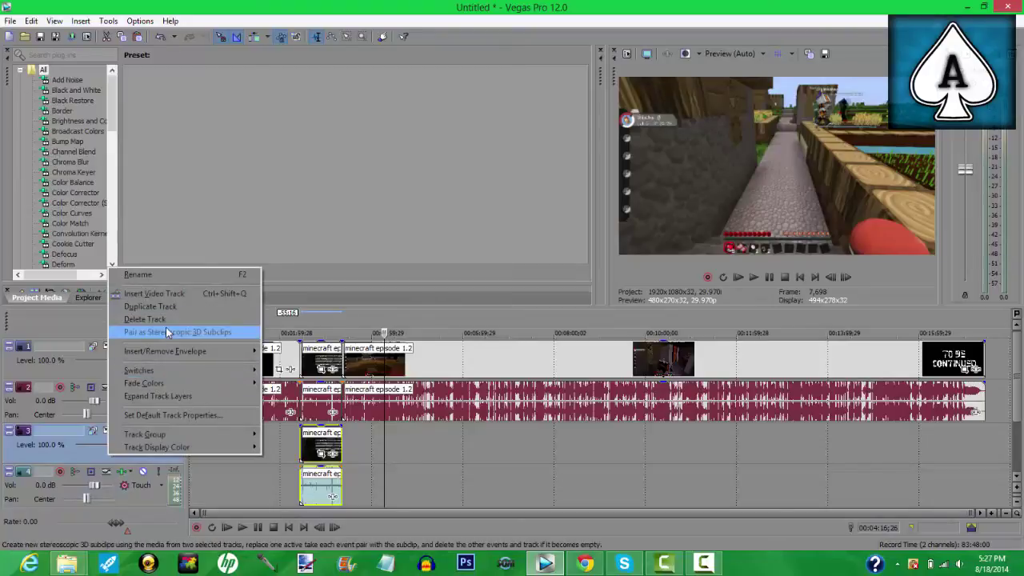
click(166, 320)
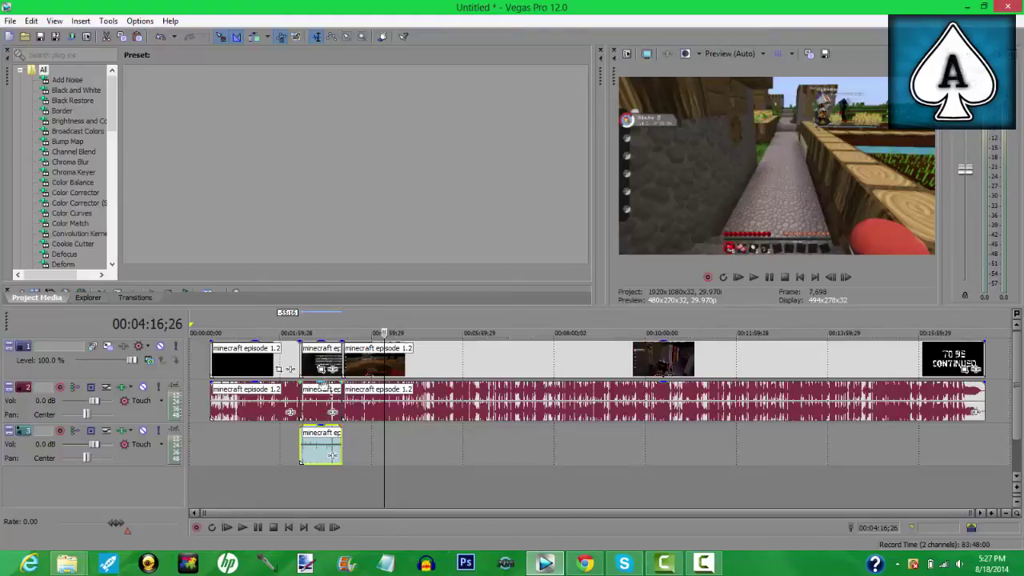
drag(348, 376, 457, 376)
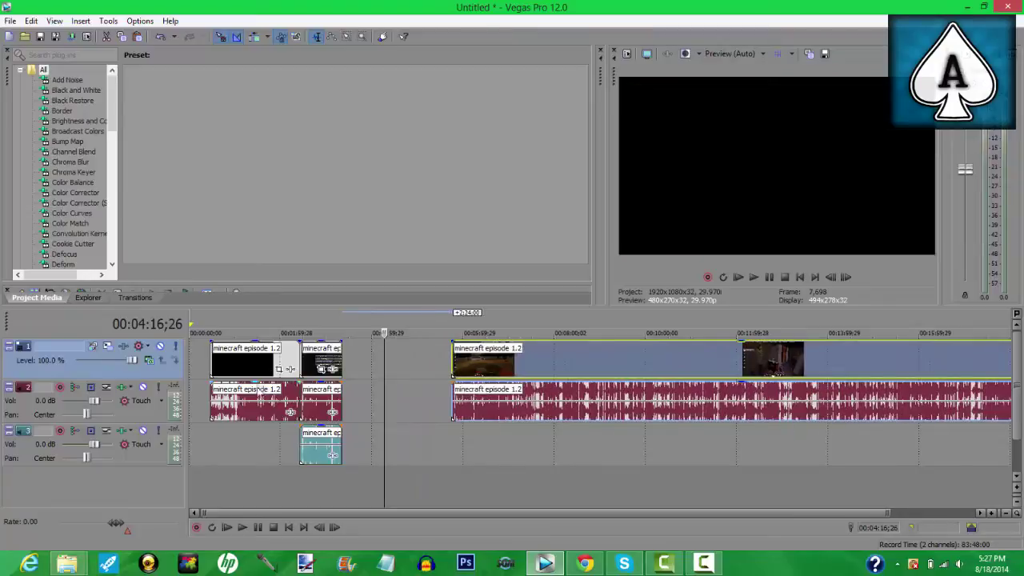
Move the first clip to the start, time-stretch the middle clip longer, then delete it
drag(267, 368, 250, 368)
click(328, 362)
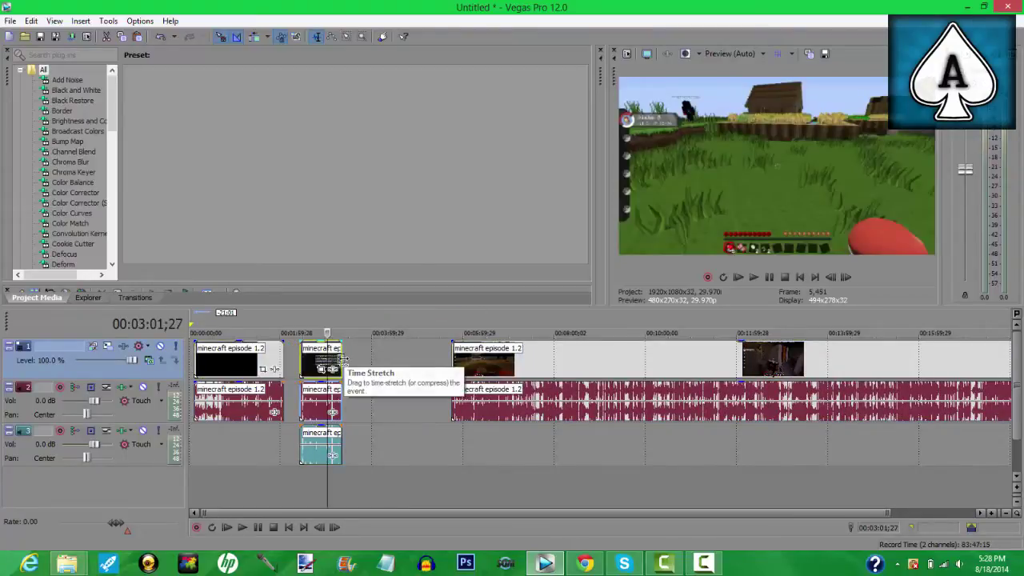
drag(342, 362, 390, 364)
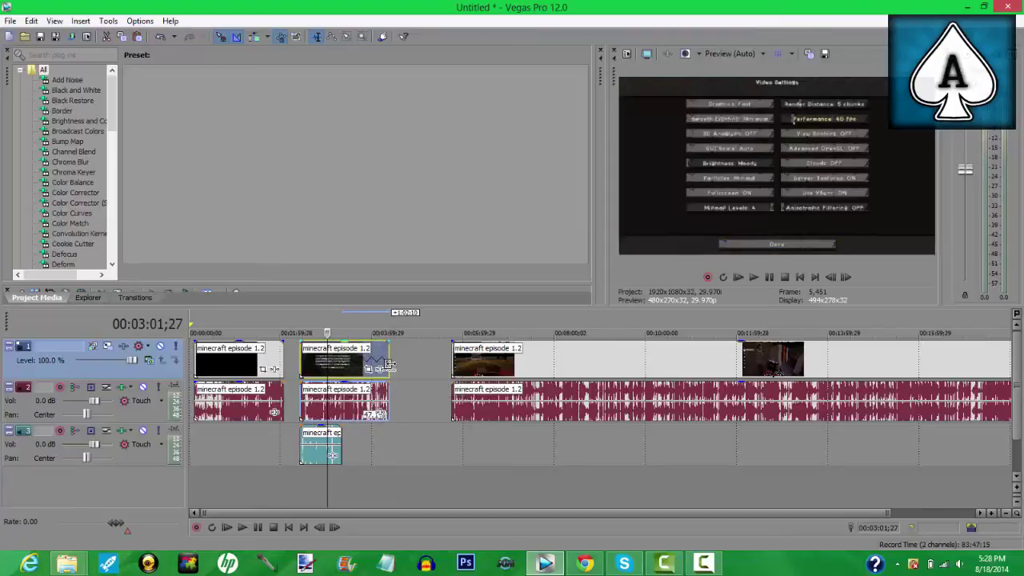
right_click(347, 410)
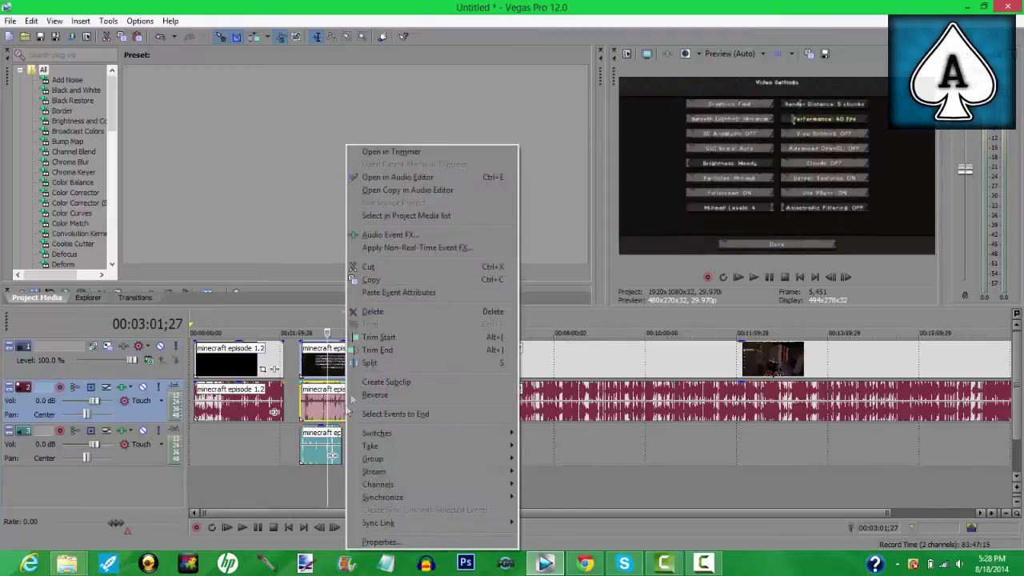
click(387, 317)
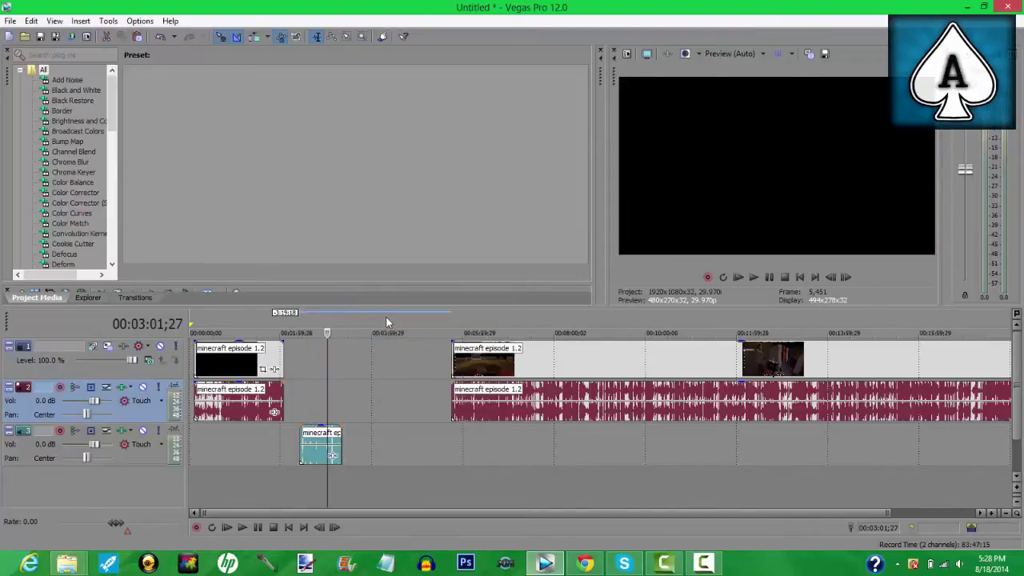
Undo the deletion to restore the stretched middle event, then dismiss its context menu
click(32, 20)
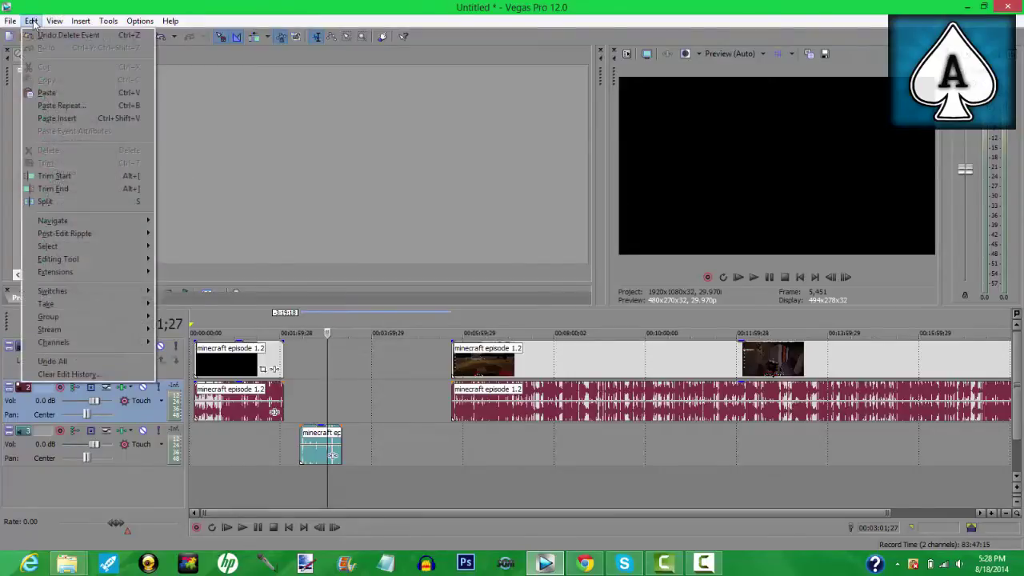
click(36, 36)
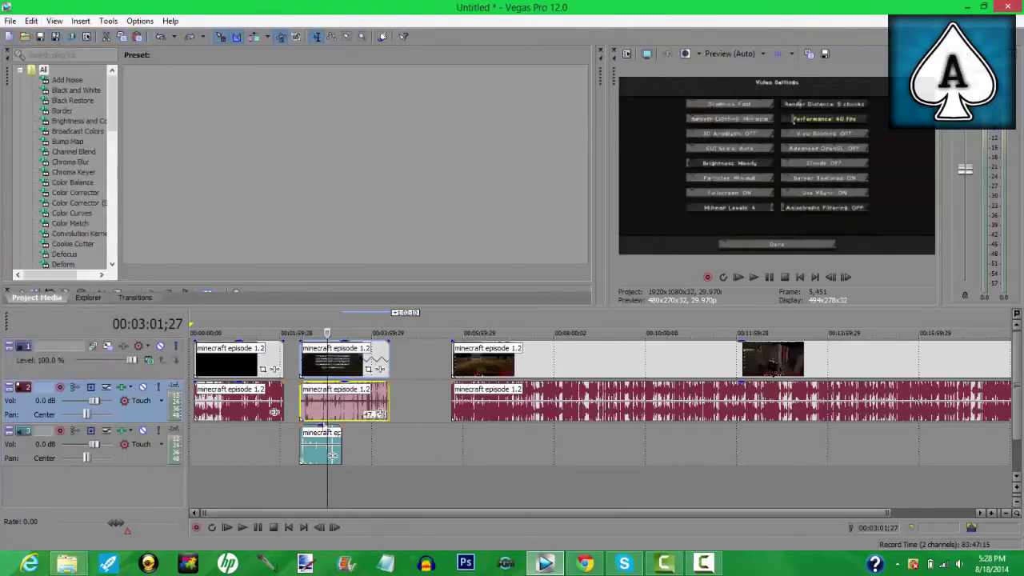
right_click(324, 411)
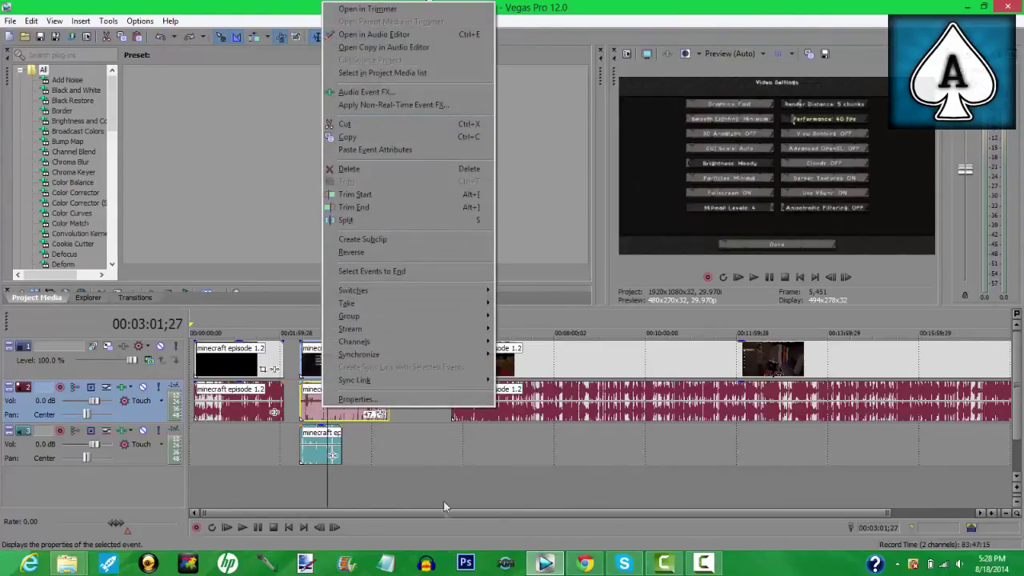
click(376, 489)
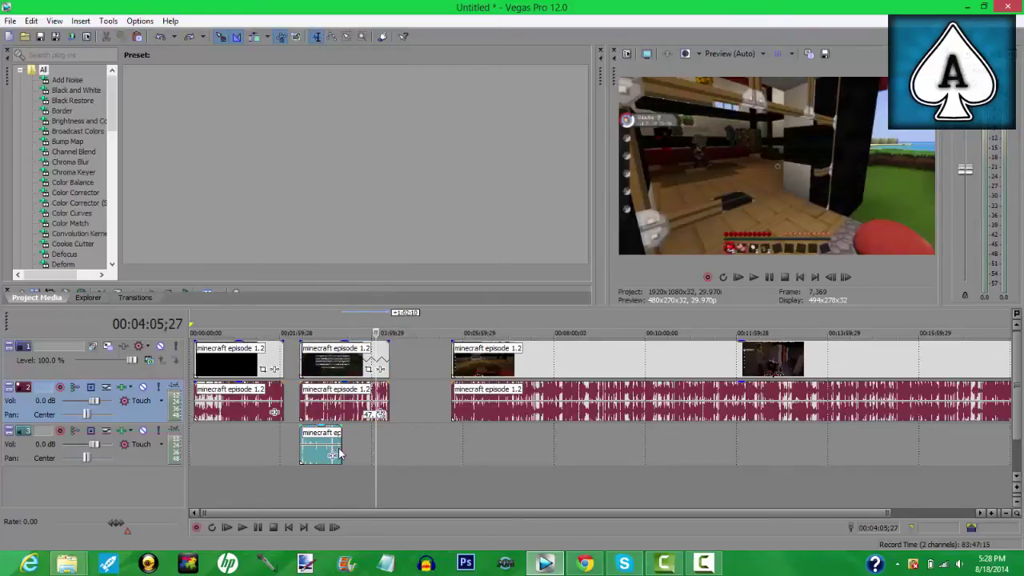
Select the stretched clip, its audio and the track 3 audio copy to compare them
click(337, 366)
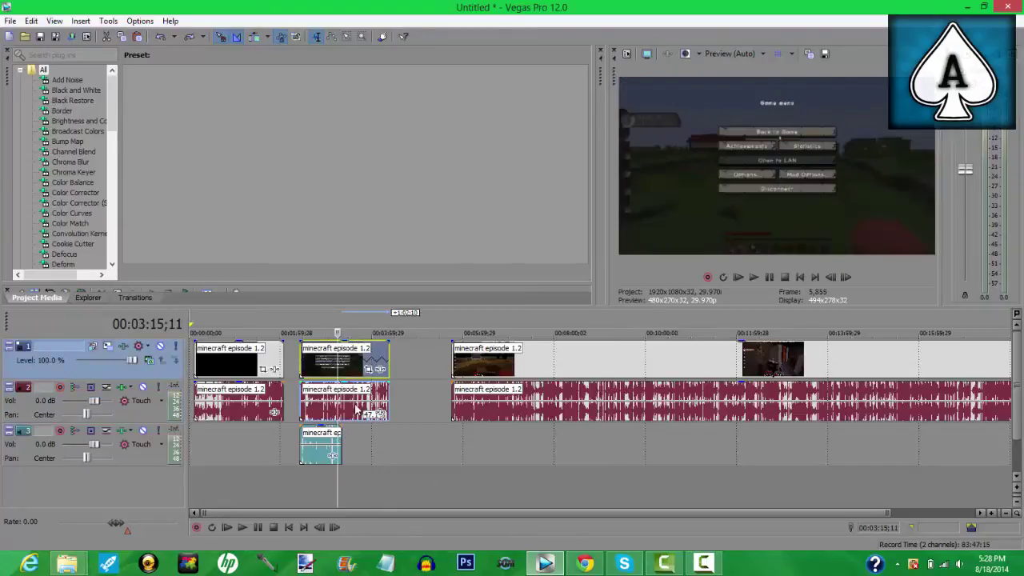
click(356, 409)
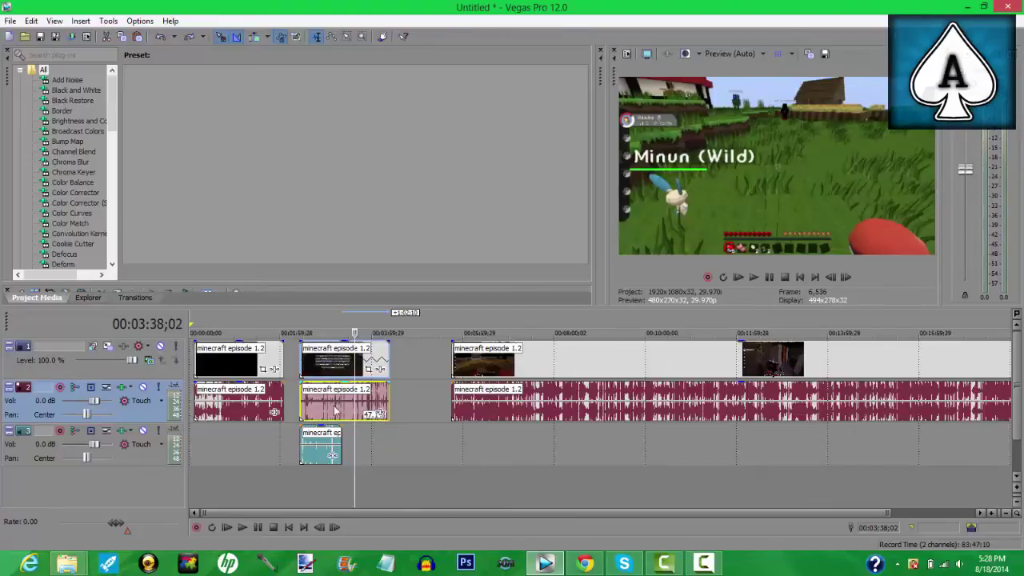
click(317, 439)
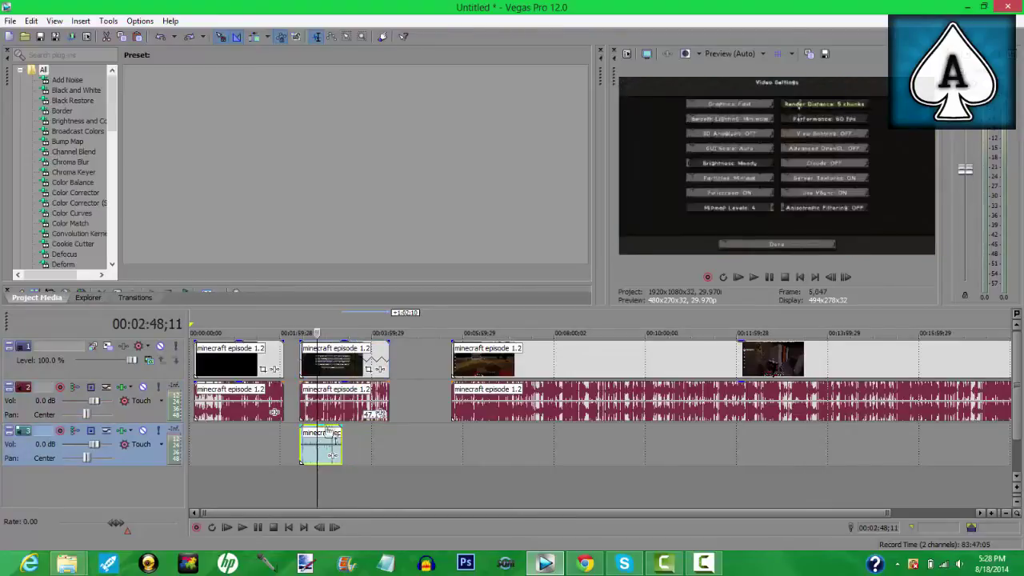
click(343, 370)
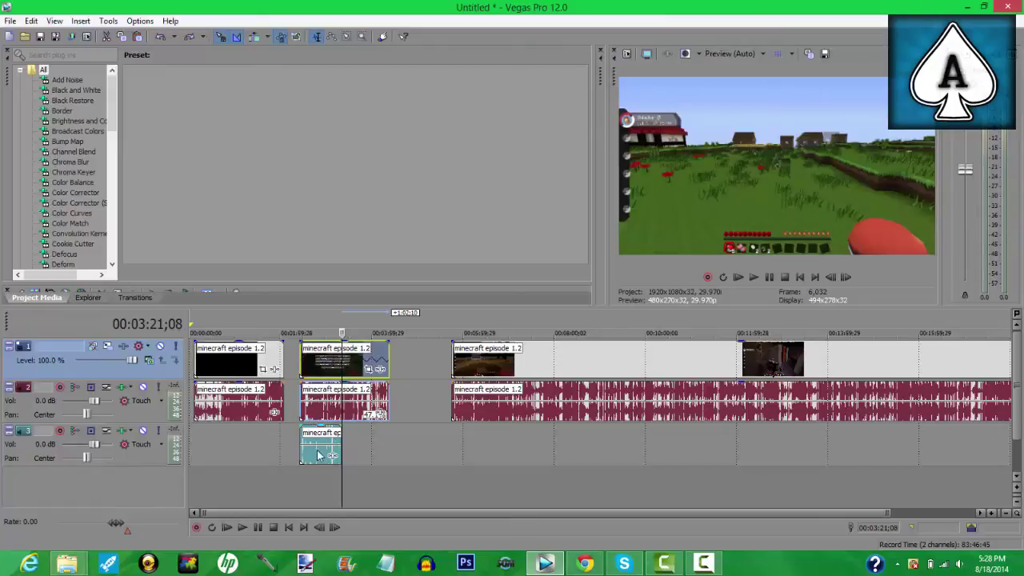
click(305, 480)
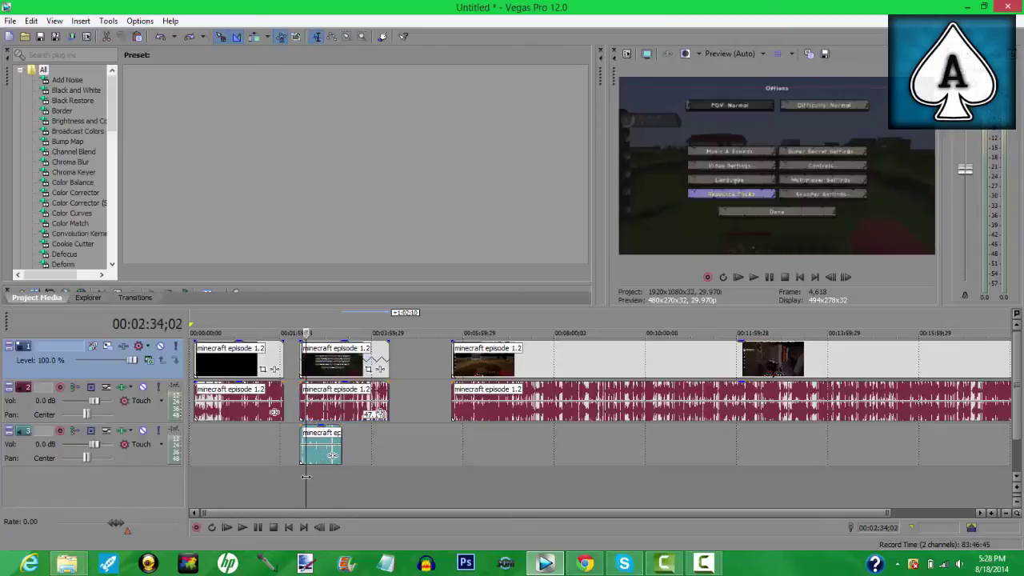
key(space)
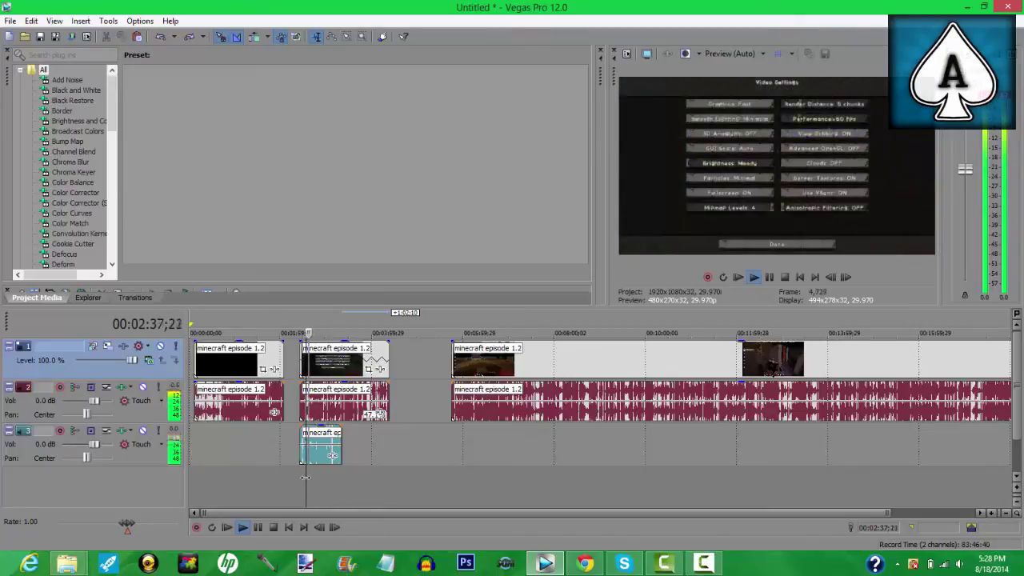
key(space)
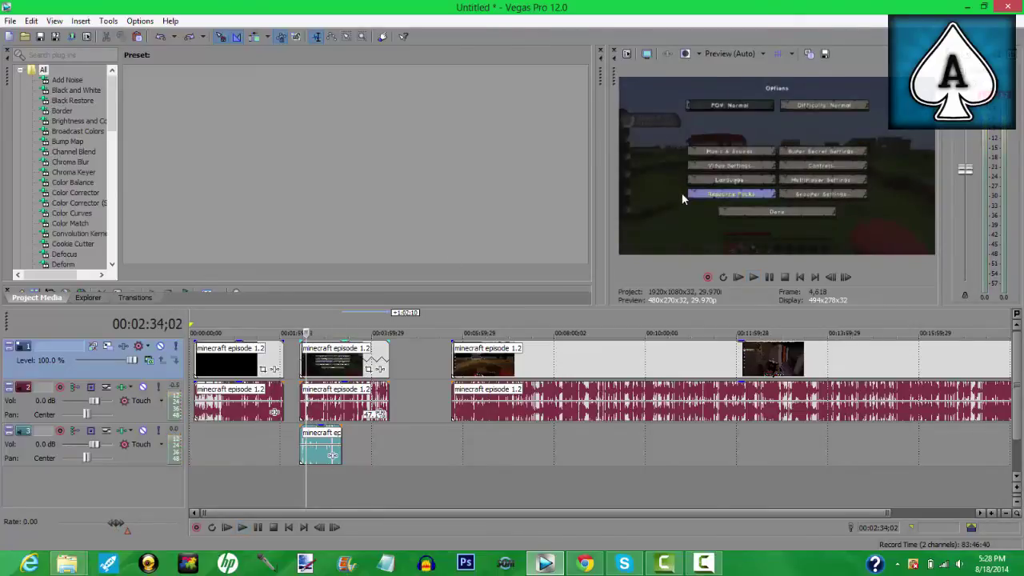